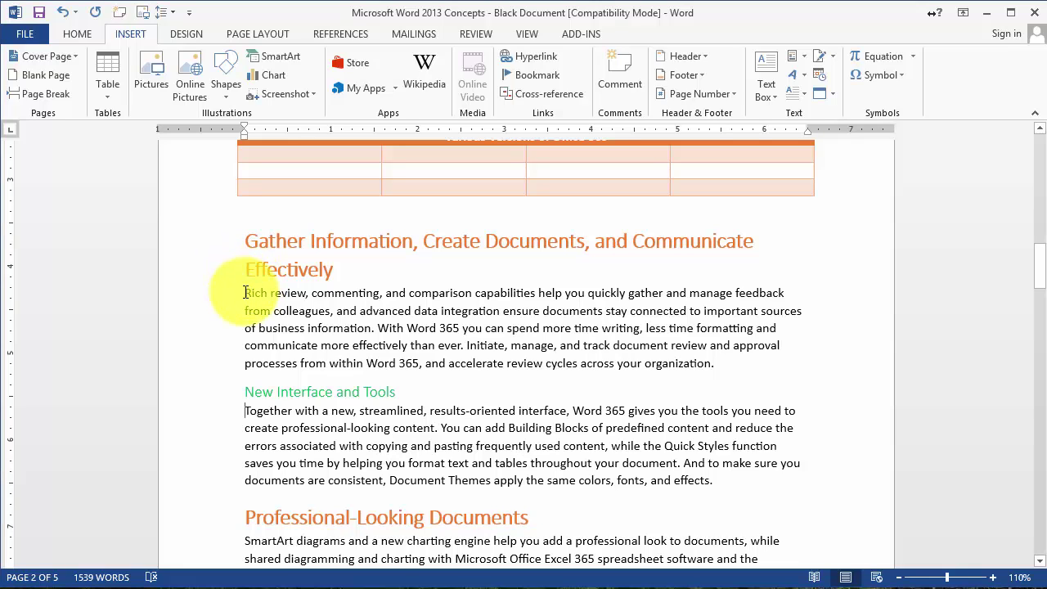
Step: Place the cursor before 'Rich review' at the start of the first paragraph under Gather Information
left_click(246, 292)
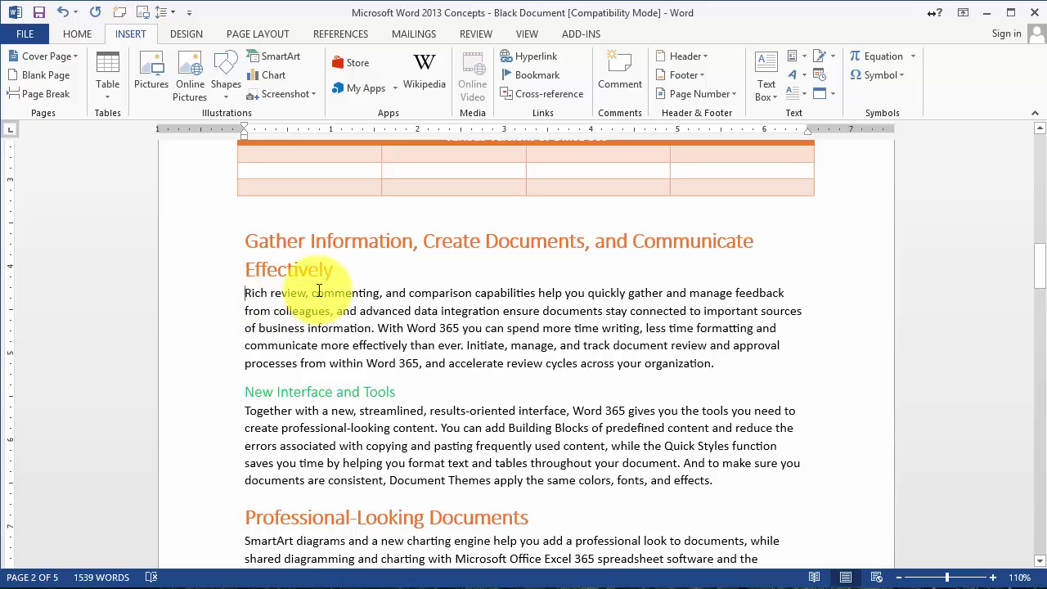
Step: Insert the picture PMG_Image_WorkSeamless_570x315 from C:\temp into the document
left_click(160, 81)
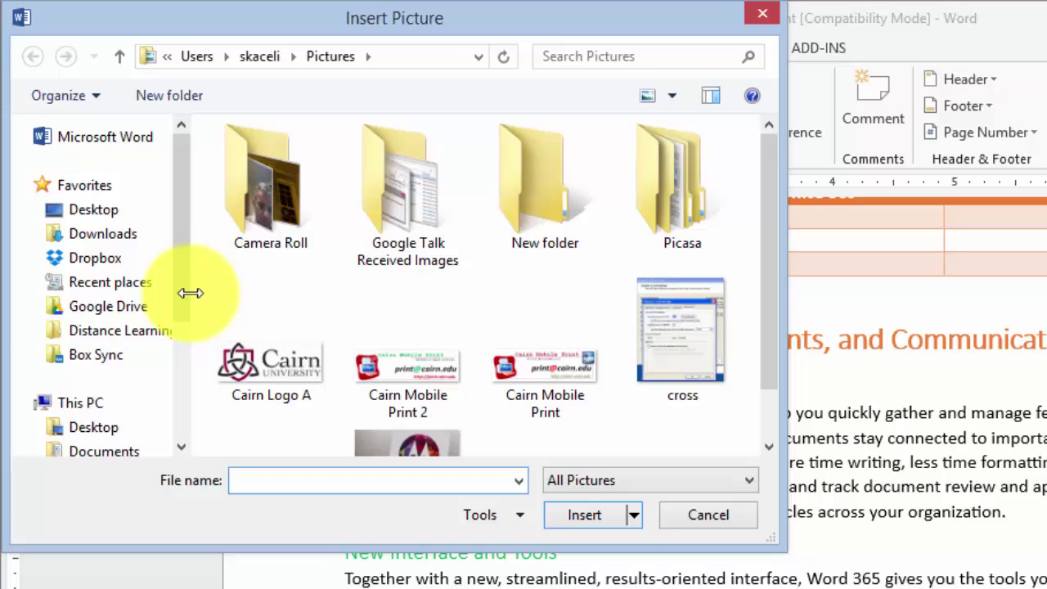
scroll(187, 301, "down", 3)
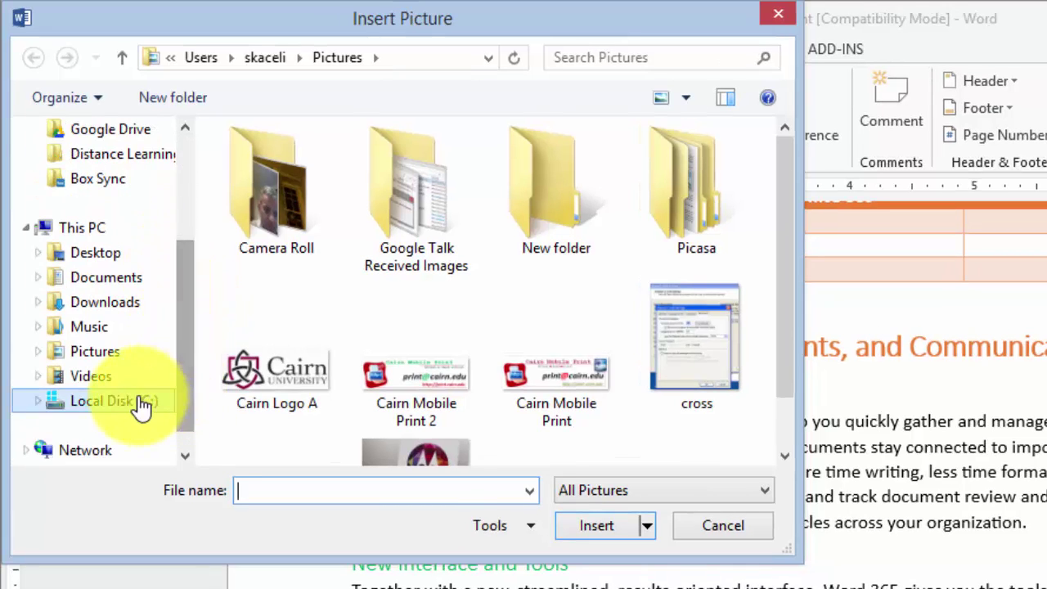
left_click(135, 401)
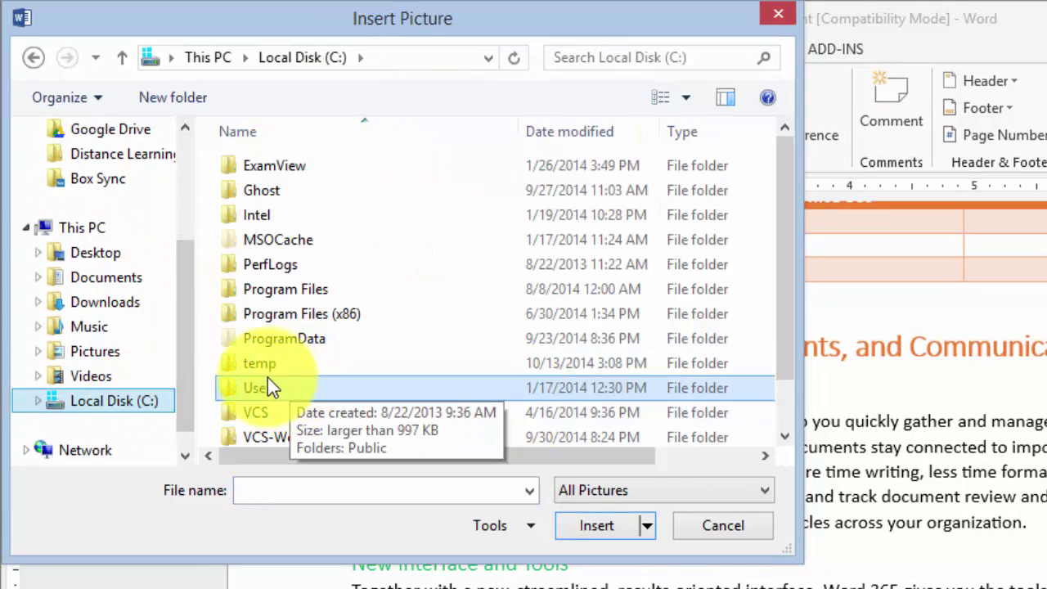
left_click(267, 366)
double_click(267, 366)
left_click(280, 206)
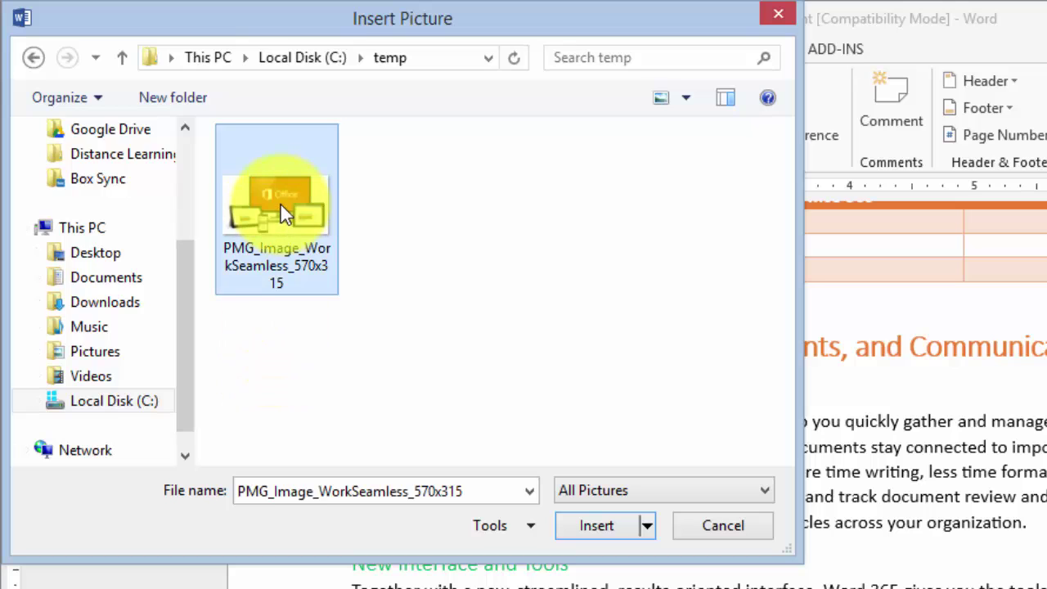
left_click(606, 535)
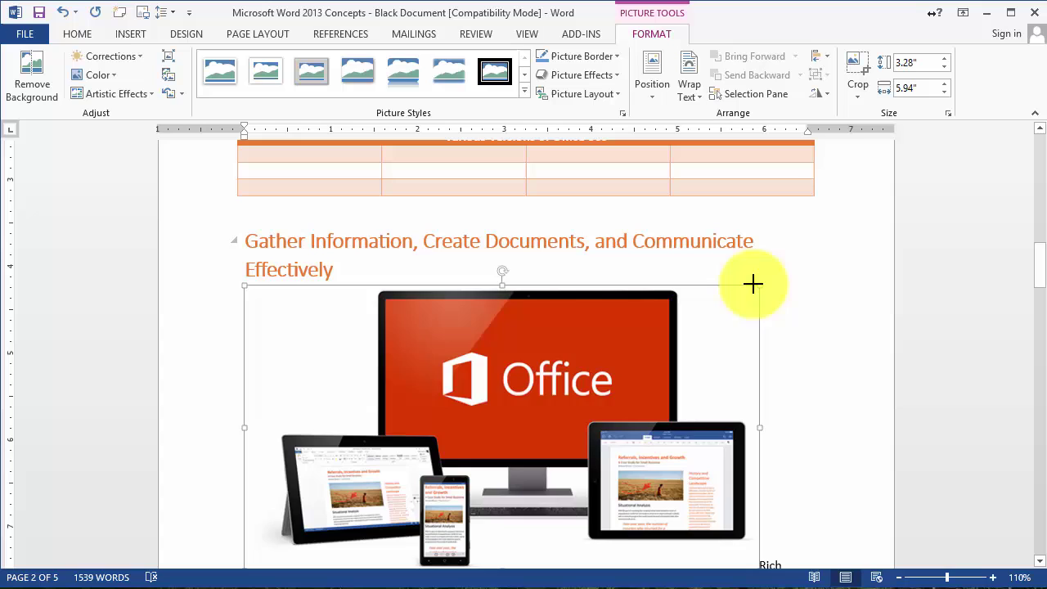
Step: Shrink the Office picture to about 2.56 by 4.64 inches and set Tight text wrapping
left_click_drag(752, 284, 527, 346)
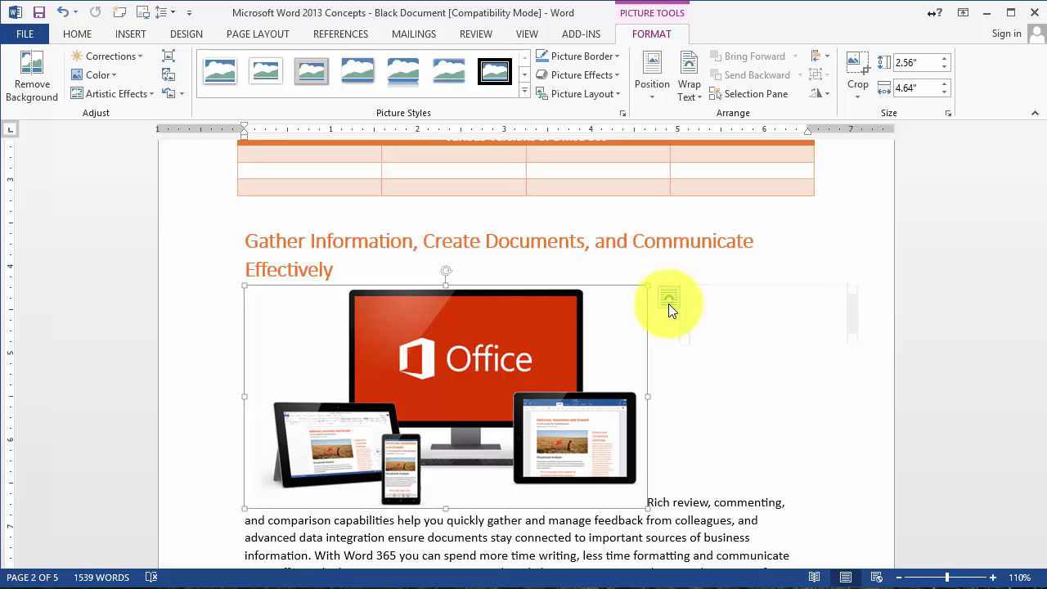
left_click(668, 304)
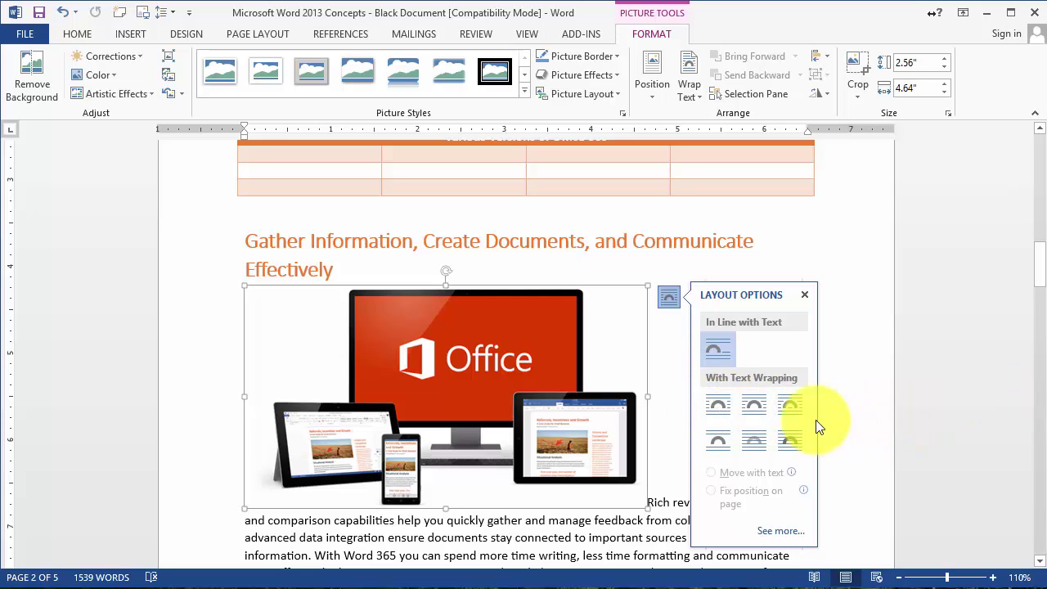
left_click(754, 405)
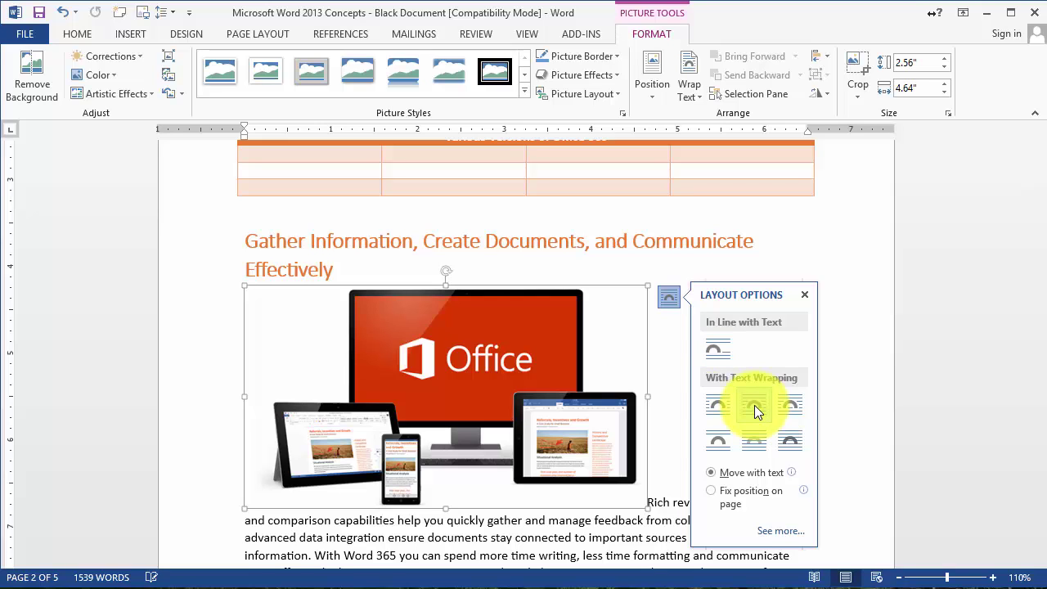
left_click(663, 352)
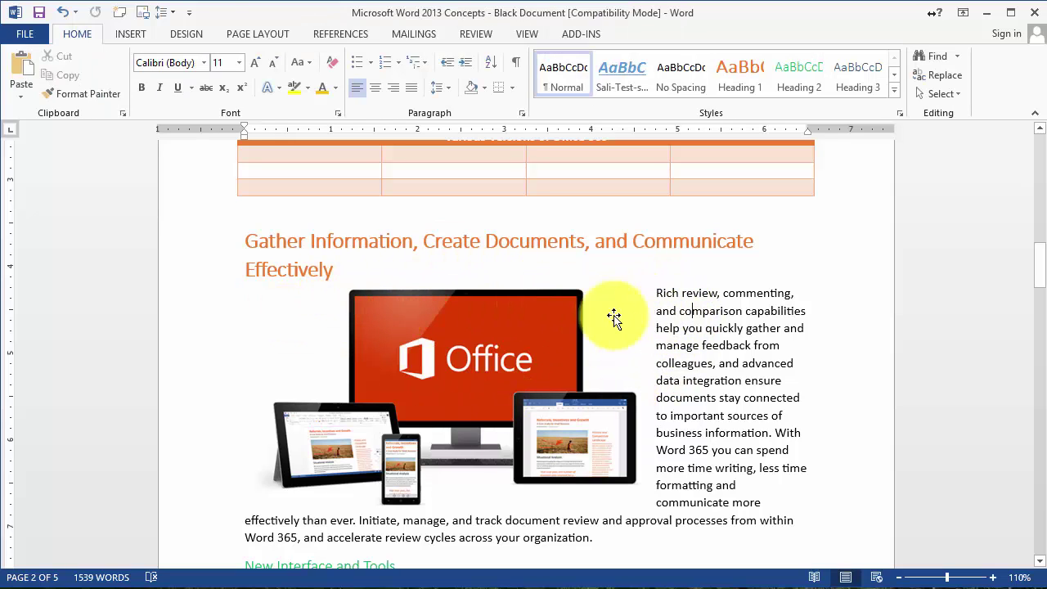
left_click(497, 363)
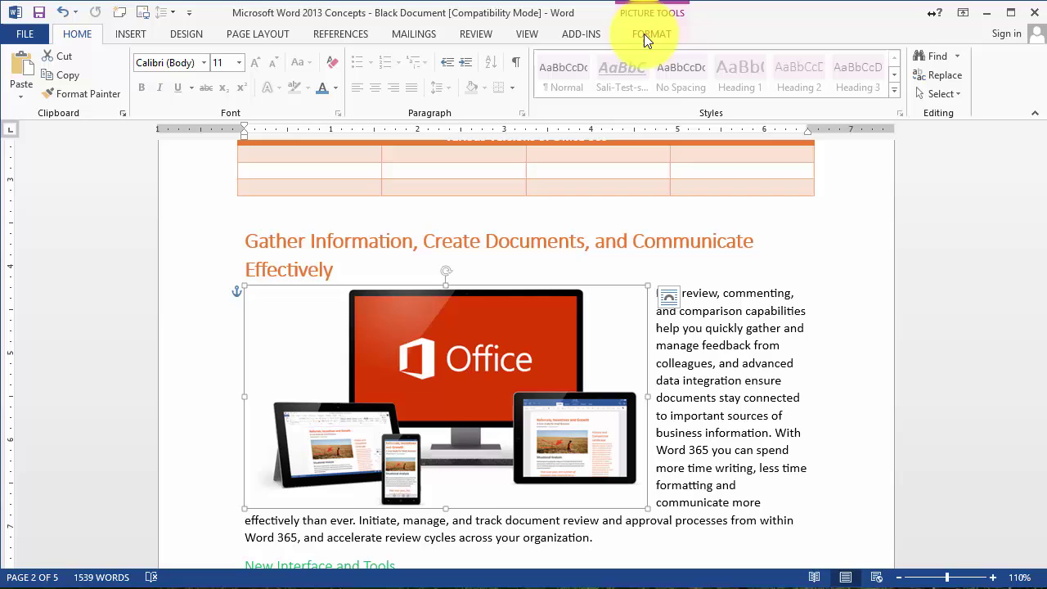
double_click(501, 343)
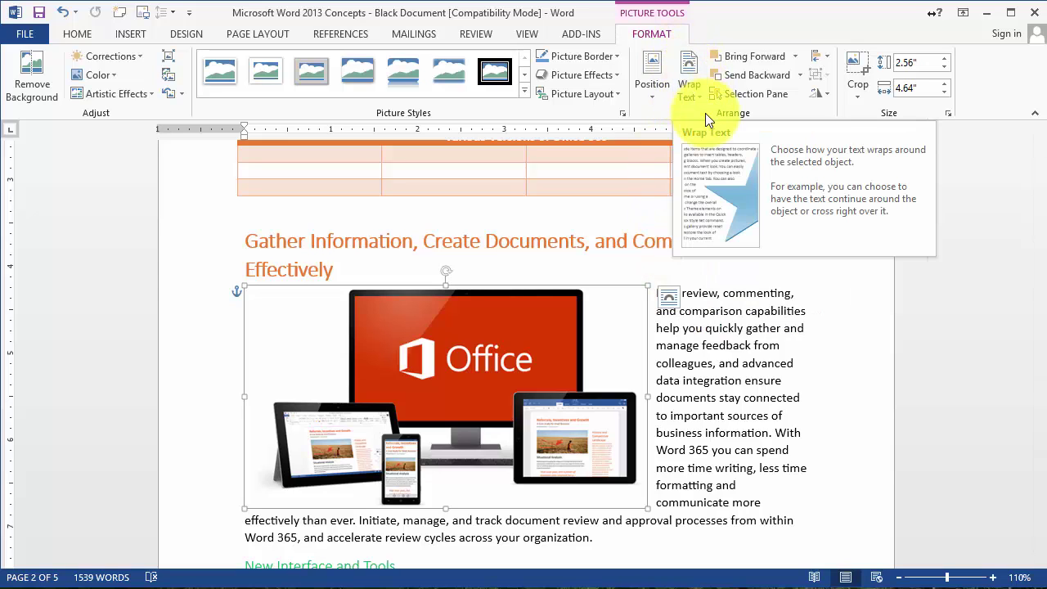
left_click(693, 96)
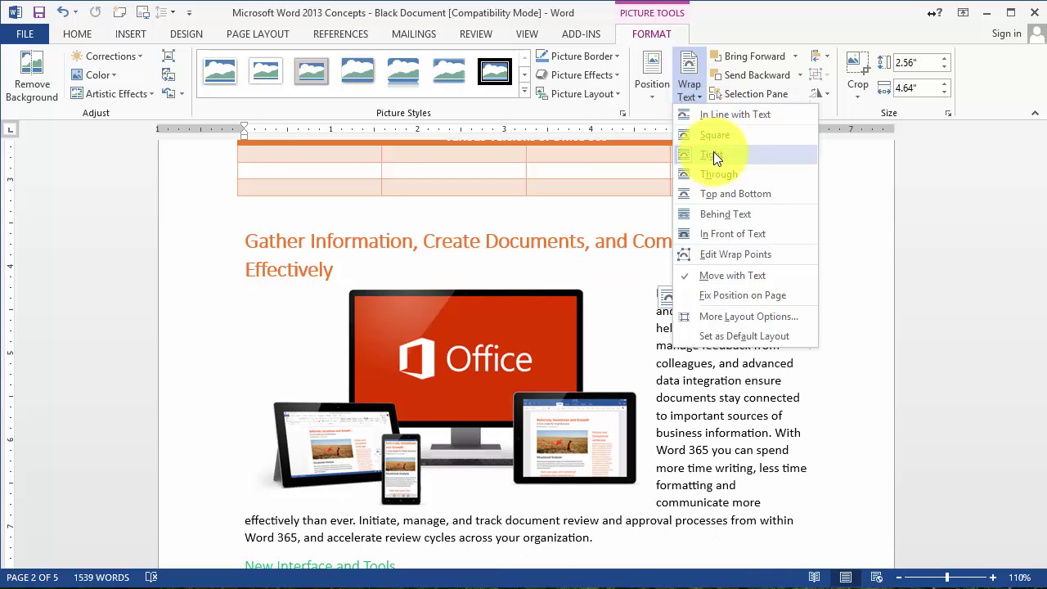
left_click(769, 278)
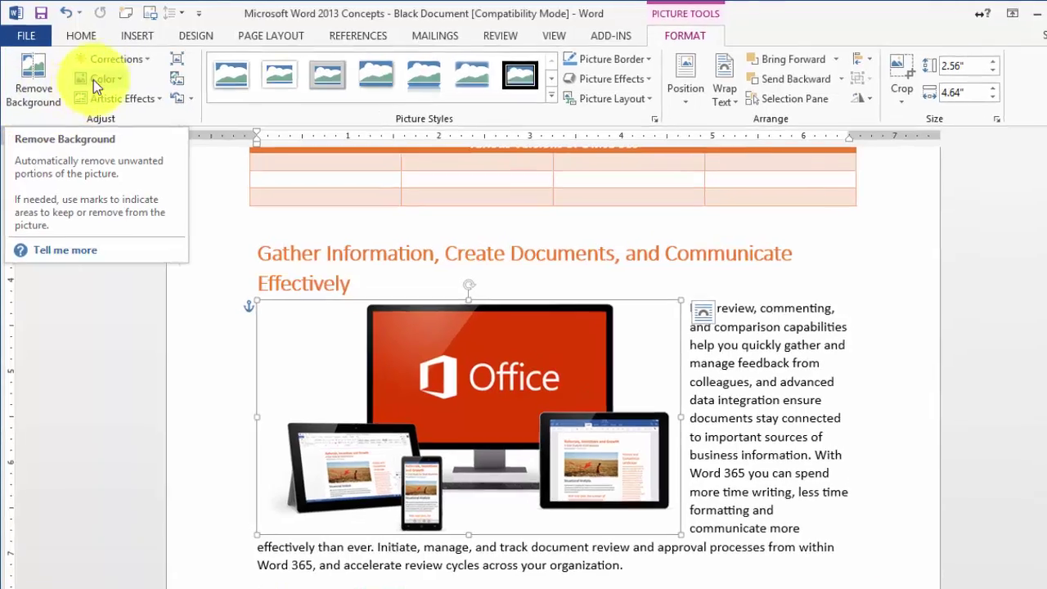
left_click(97, 75)
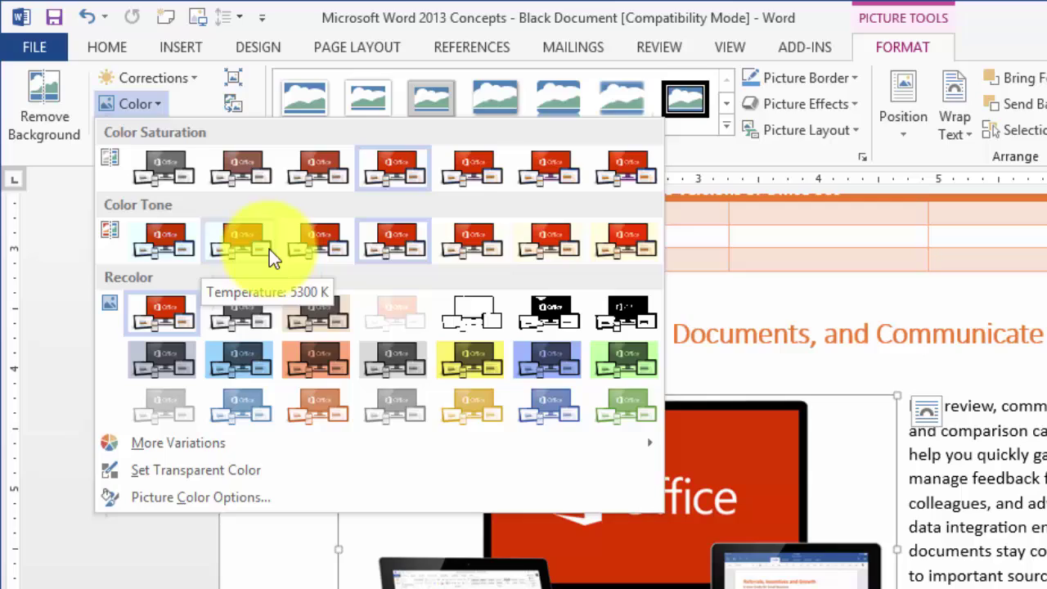
left_click(252, 368)
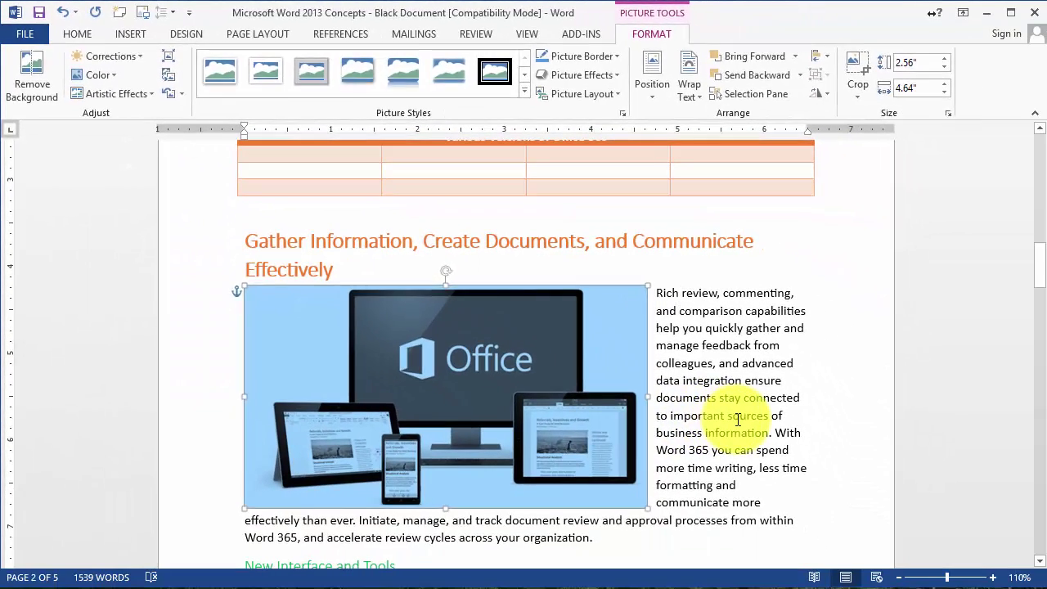
left_click(736, 419)
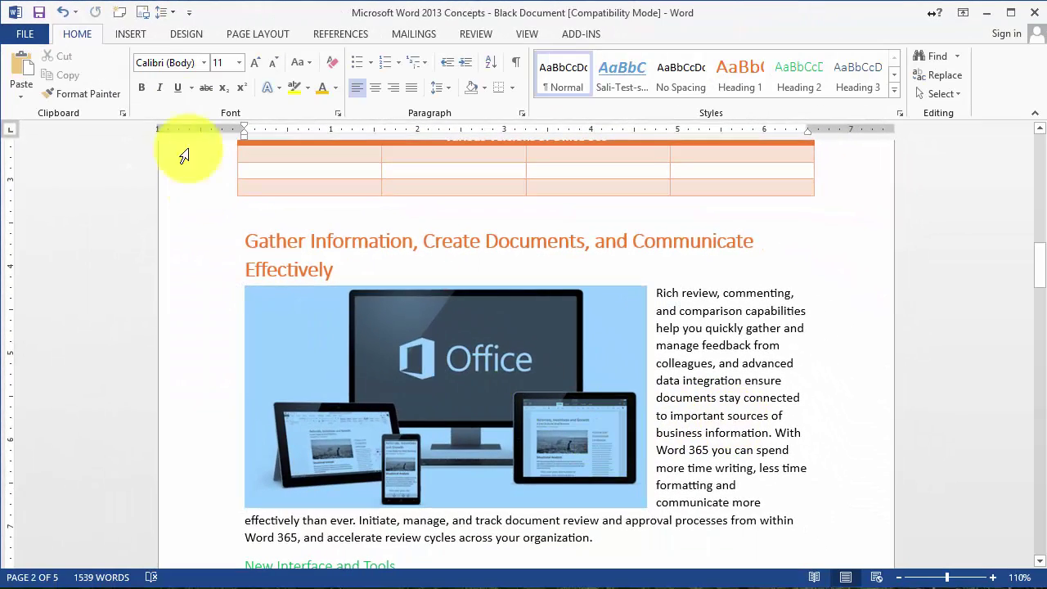
left_click(59, 13)
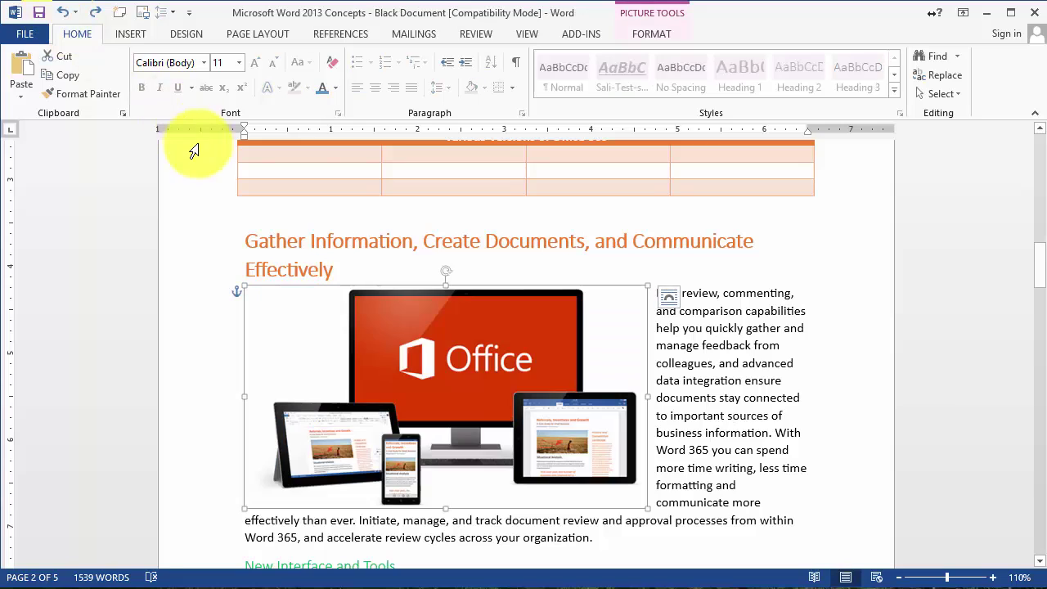
double_click(584, 309)
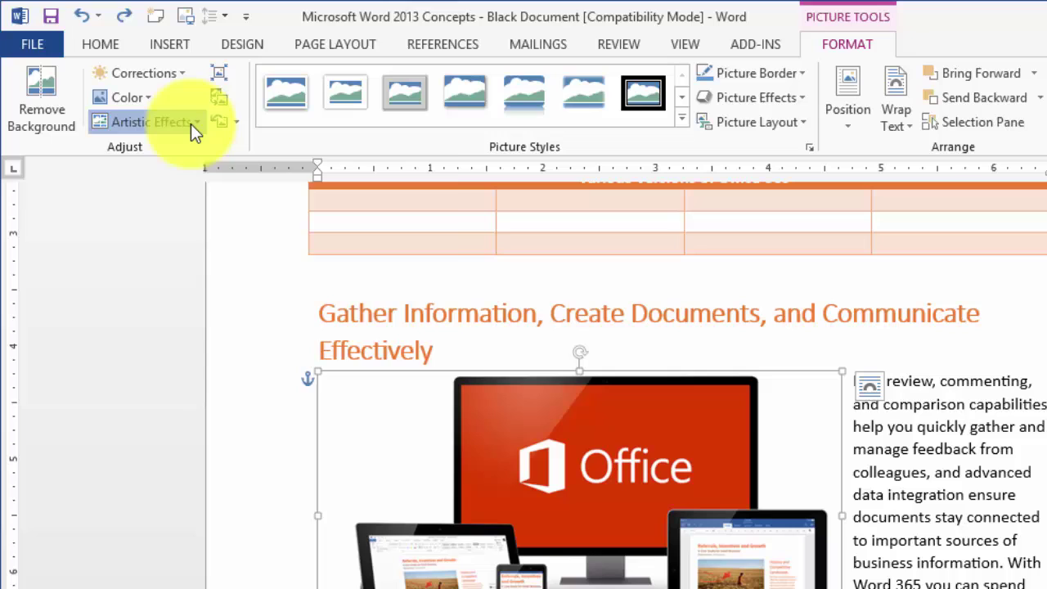
left_click(146, 95)
left_click(190, 124)
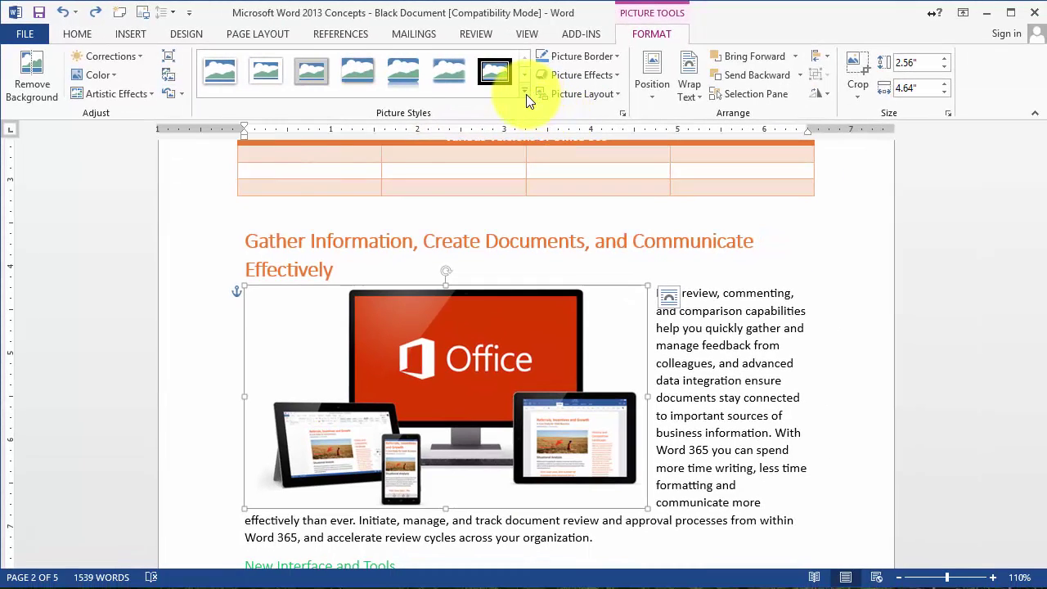
Step: Apply a soft-edged picture style to the Office picture
left_click(525, 94)
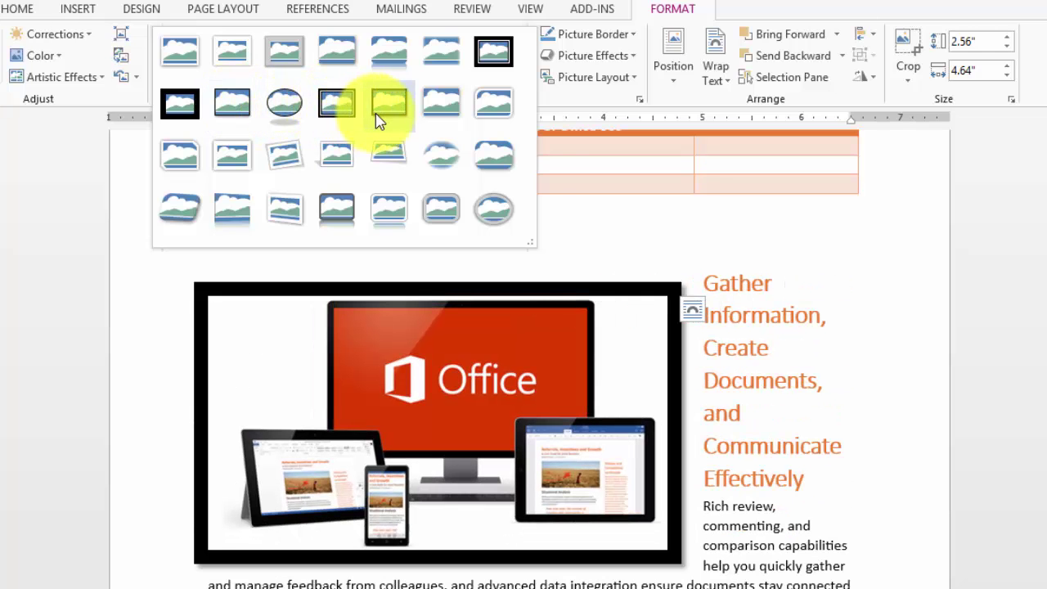
left_click(442, 102)
left_click(834, 414)
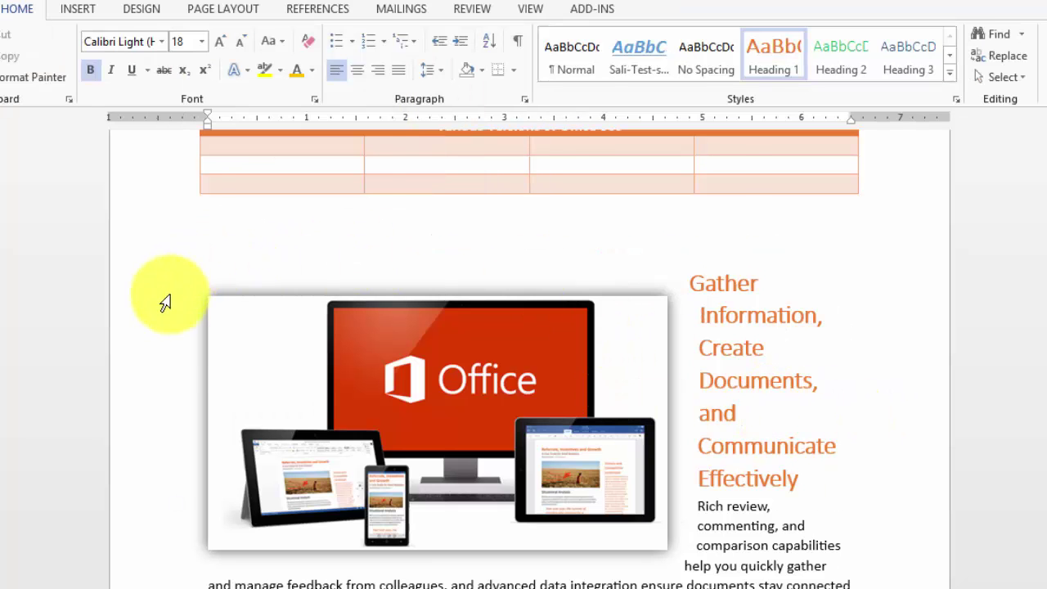
Step: Shrink the Office picture to about 2.11 by 3.82 inches
left_click(659, 339)
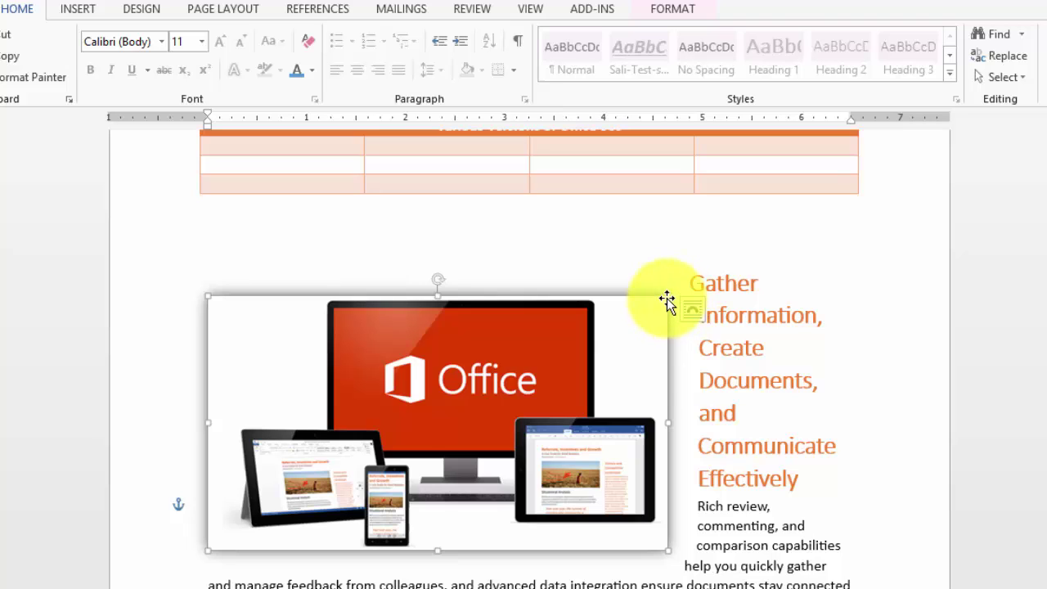
left_click_drag(666, 301, 436, 344)
left_click(746, 382)
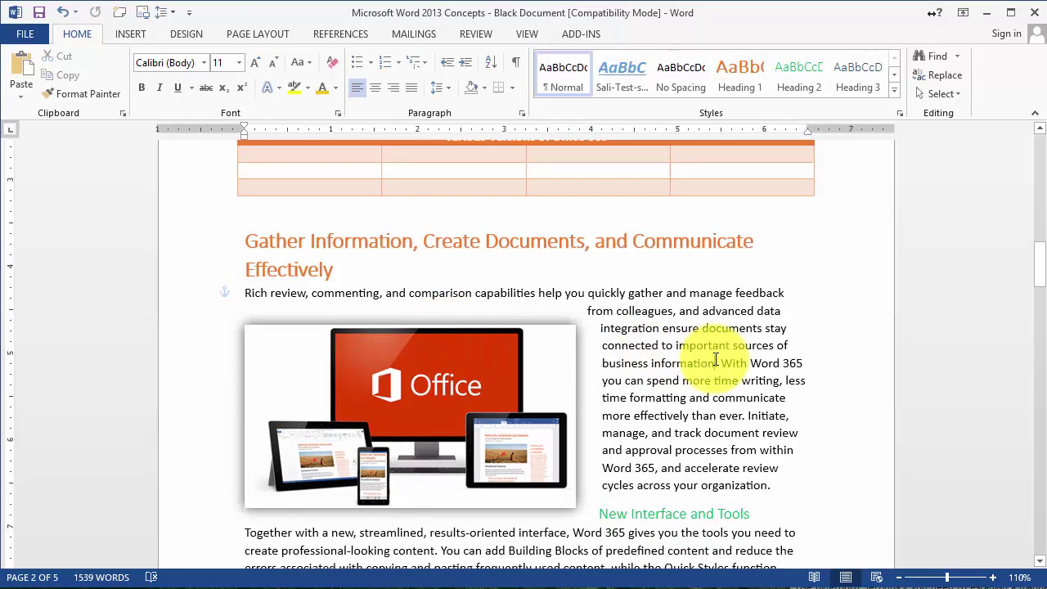
left_click(541, 373)
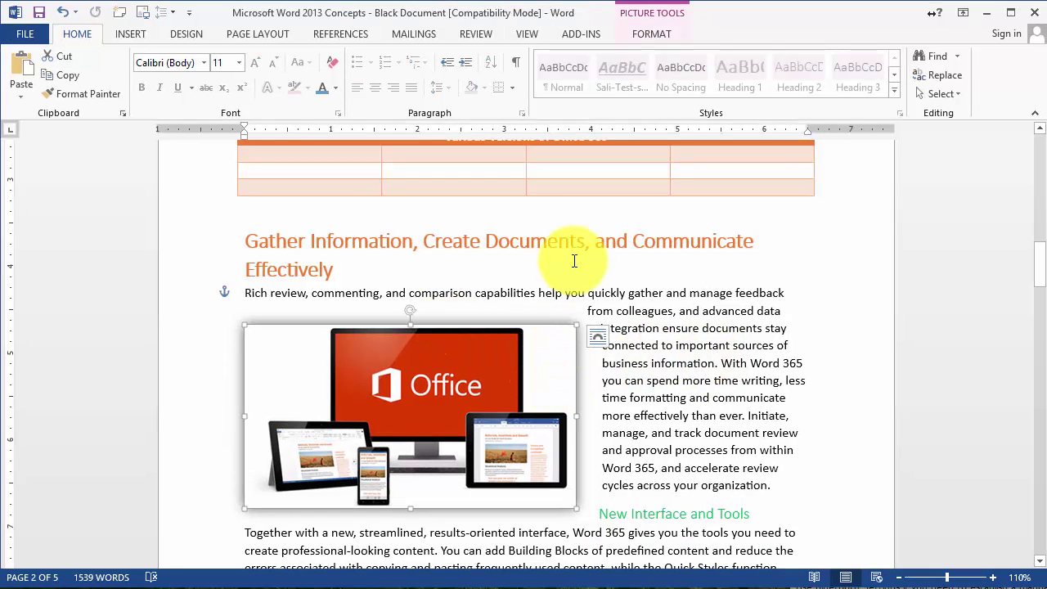
double_click(514, 370)
left_click(523, 94)
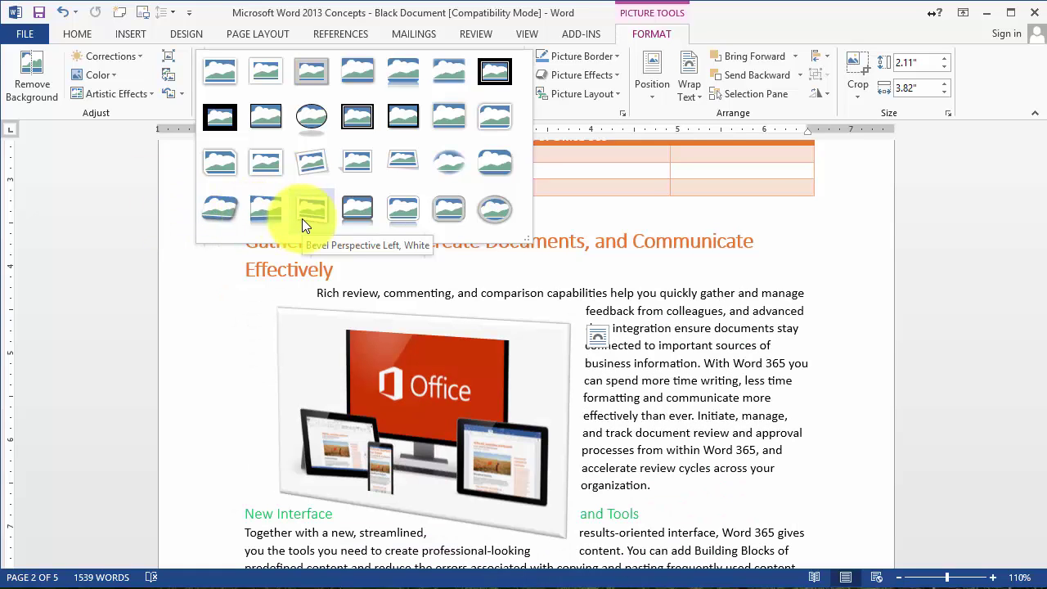
Step: Apply the Bevel Perspective Left, White style and move the picture right of the paragraph
left_click(302, 219)
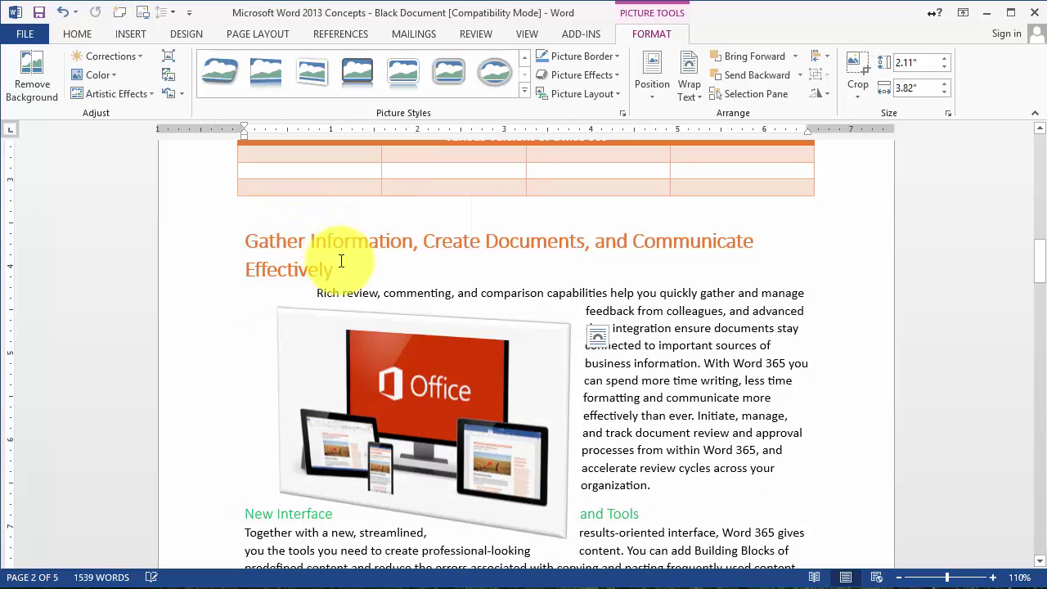
left_click_drag(415, 386, 639, 378)
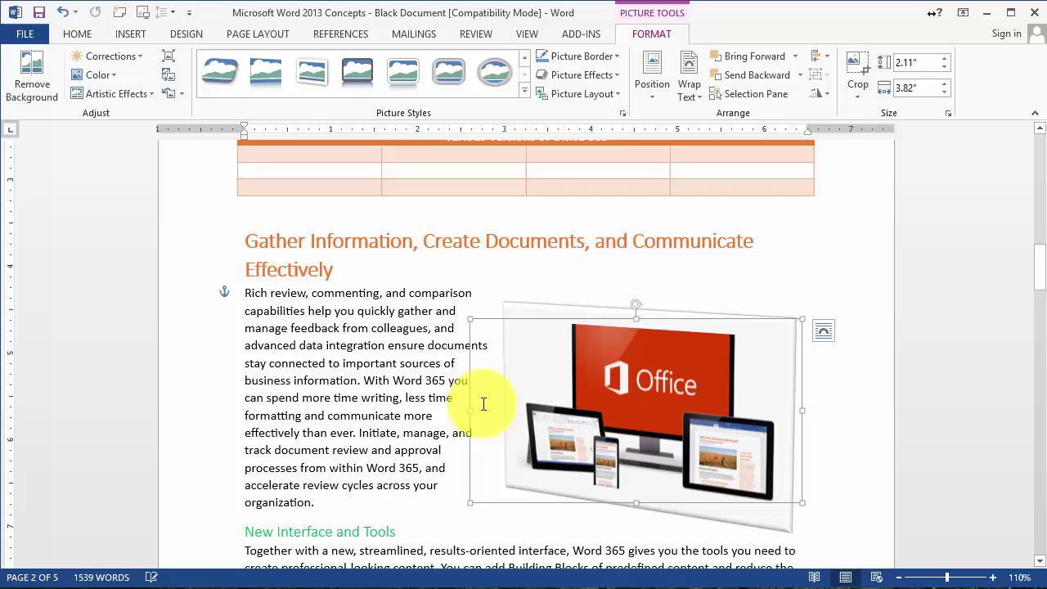
left_click(422, 416)
left_click(614, 398)
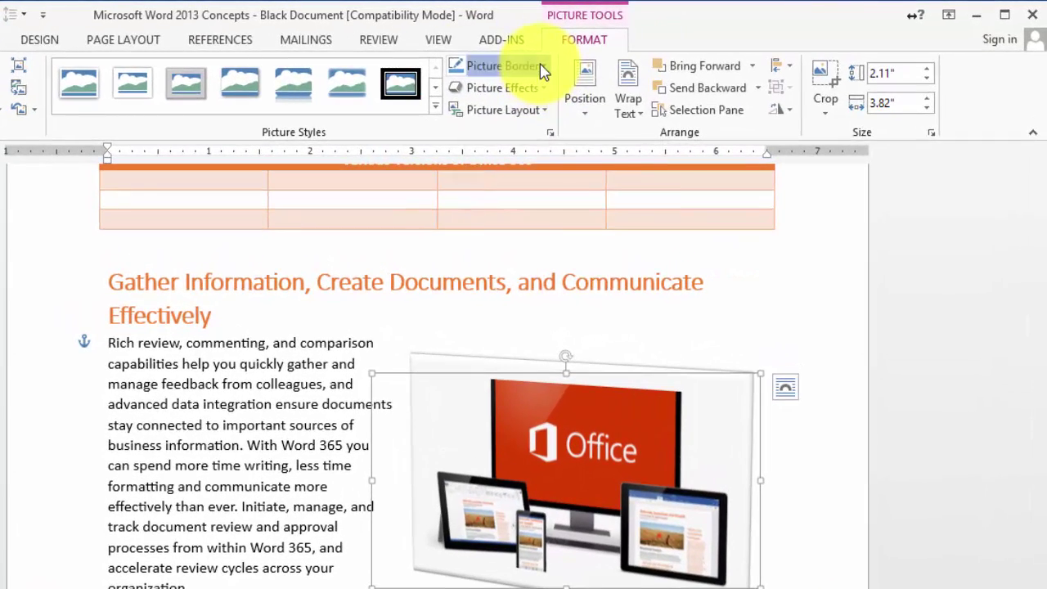
Step: Add a green glow effect to the Office picture
left_click(539, 68)
left_click(538, 70)
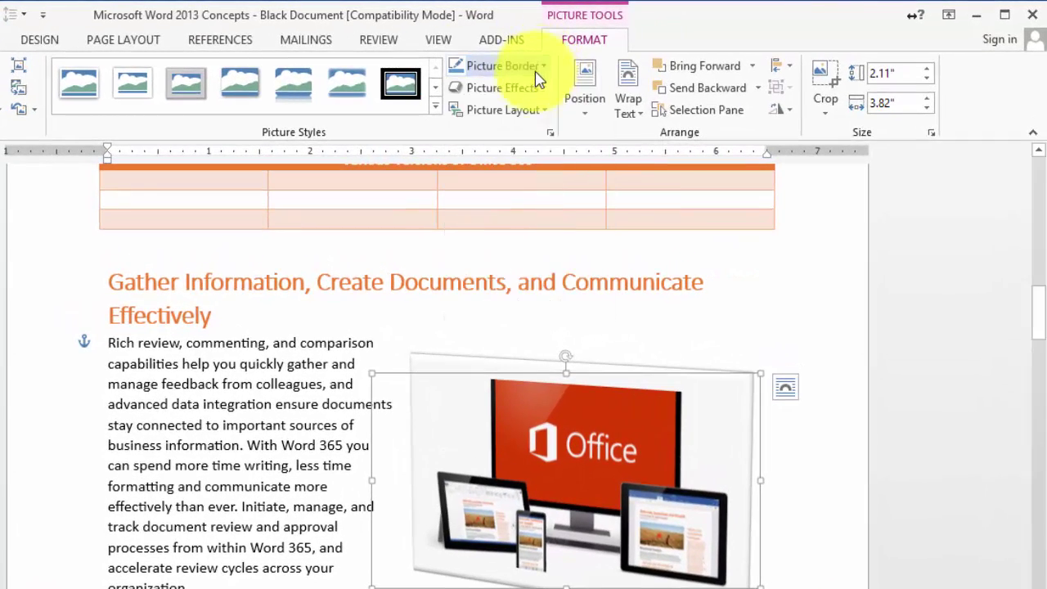
left_click(538, 90)
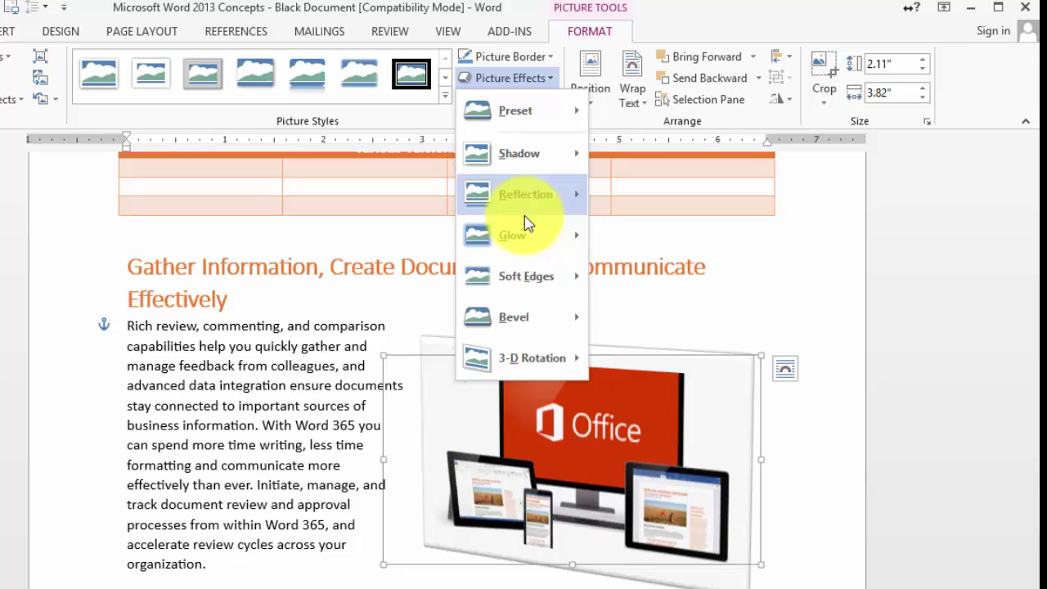
mouse_move(524, 237)
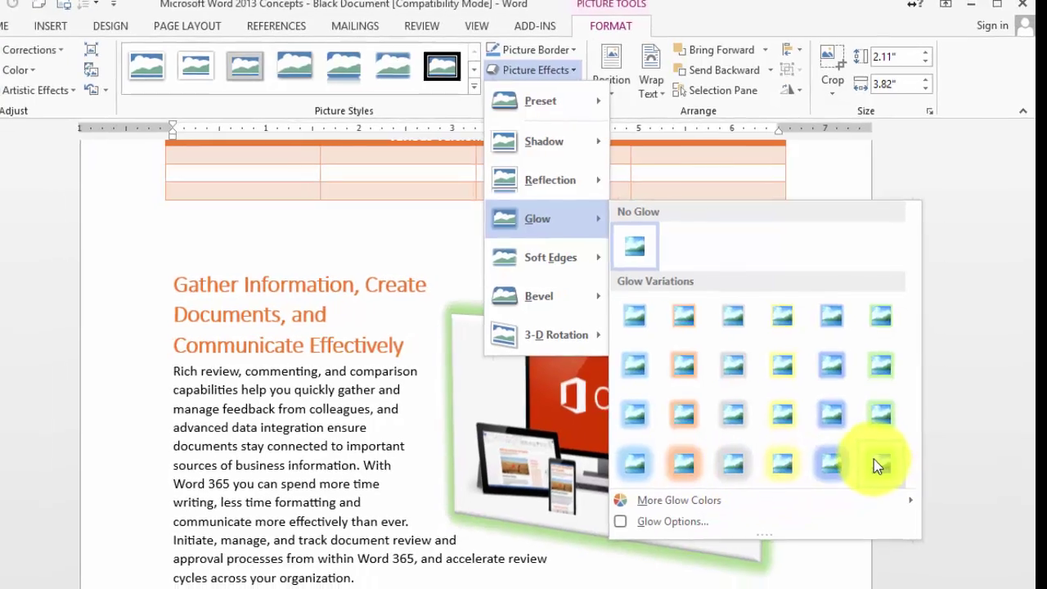
left_click(877, 463)
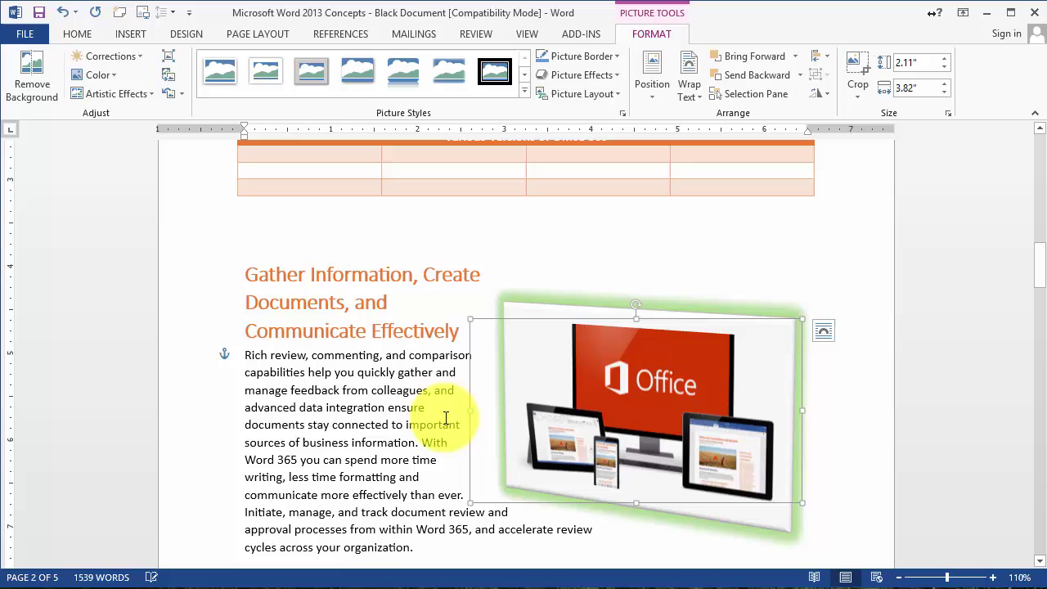
left_click(409, 422)
left_click(586, 394)
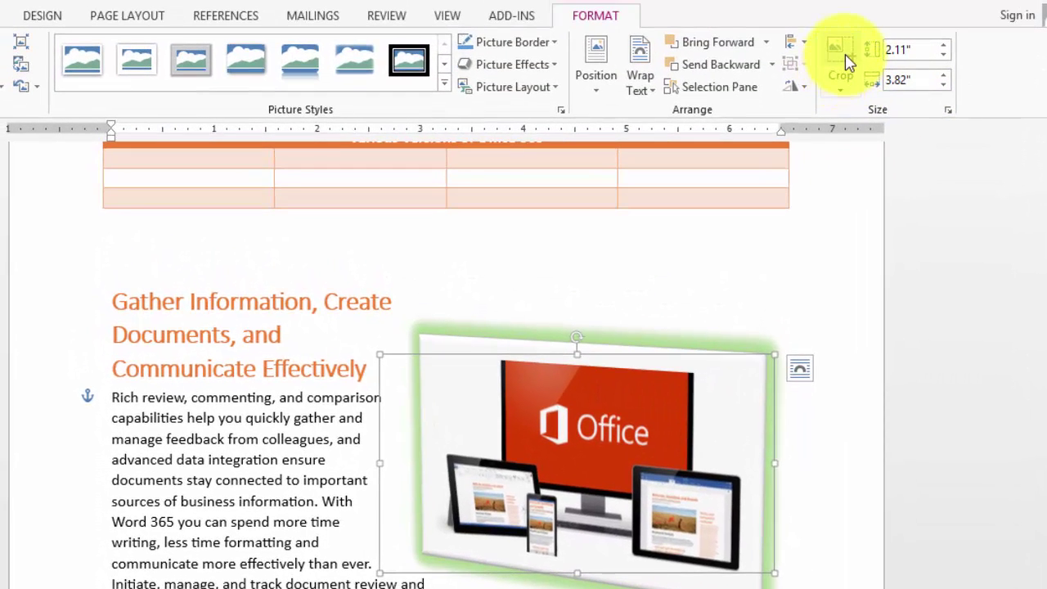
Step: Crop the glowing picture's right and left sides so it is 3.42 inches wide
left_click(824, 0)
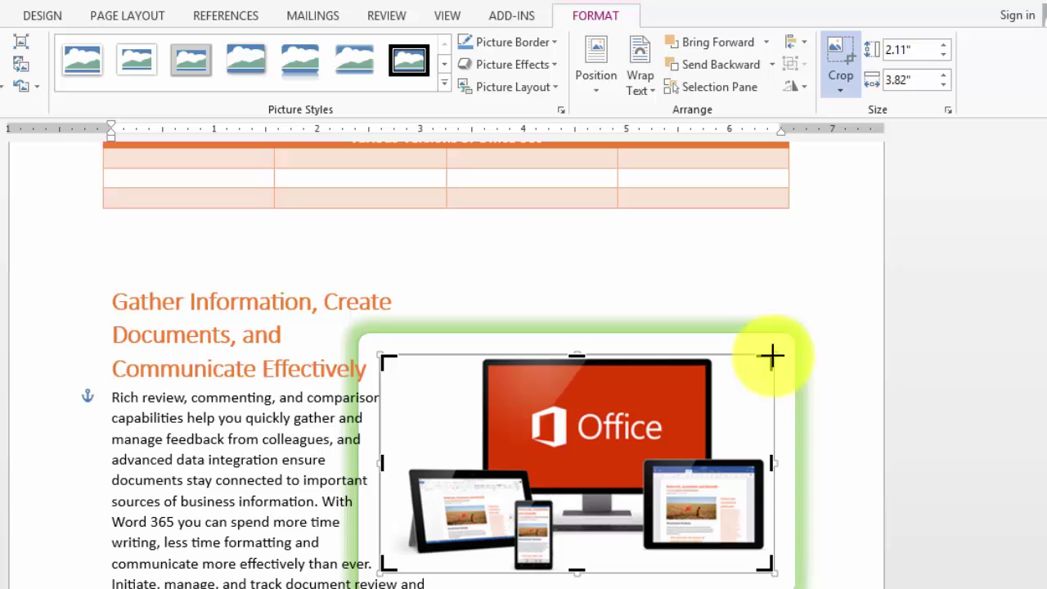
left_click_drag(771, 356, 760, 358)
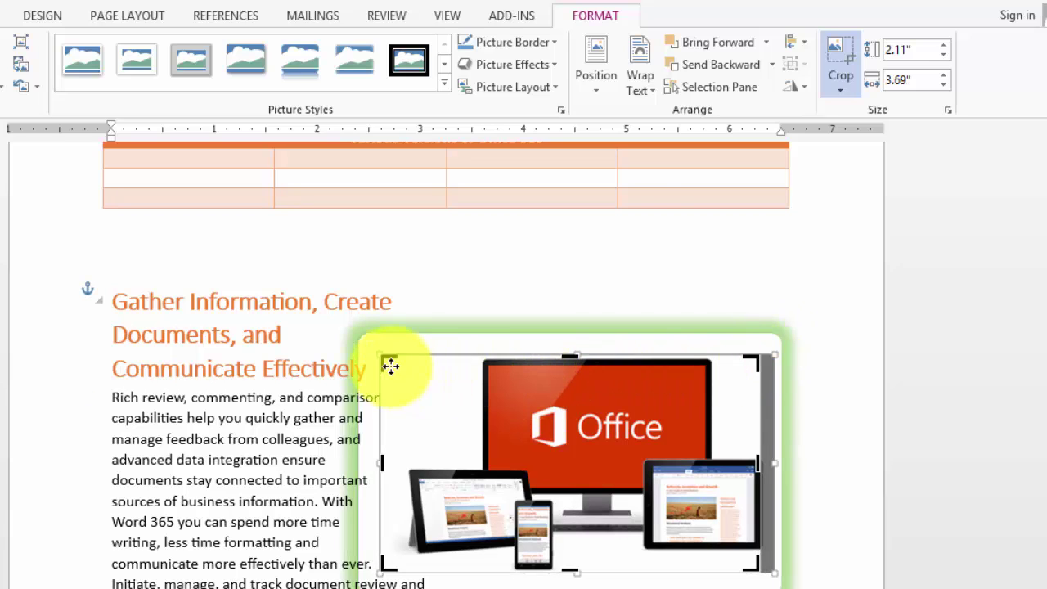
left_click_drag(389, 357, 409, 357)
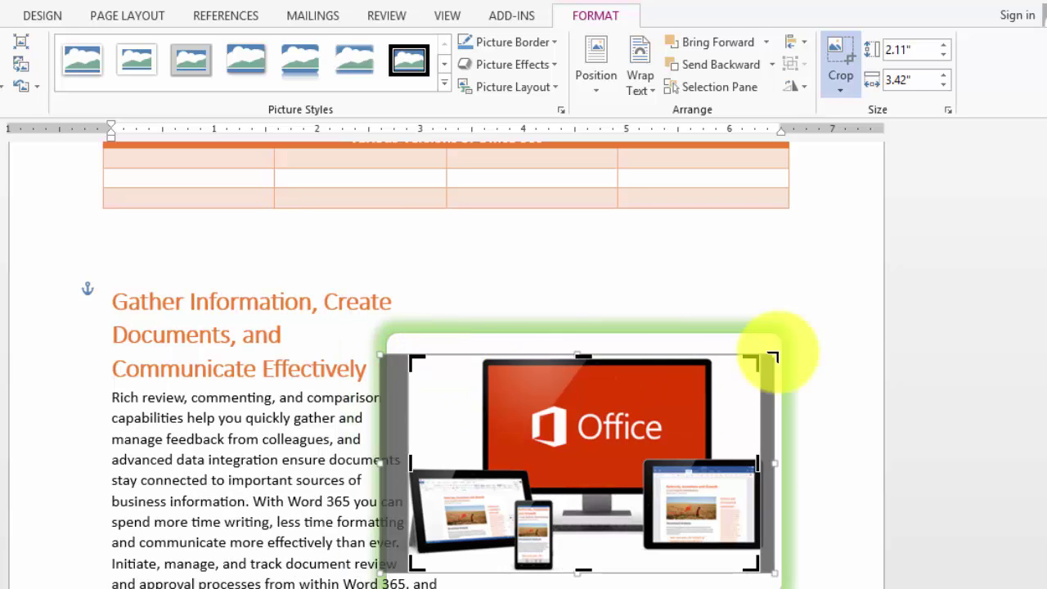
left_click(841, 53)
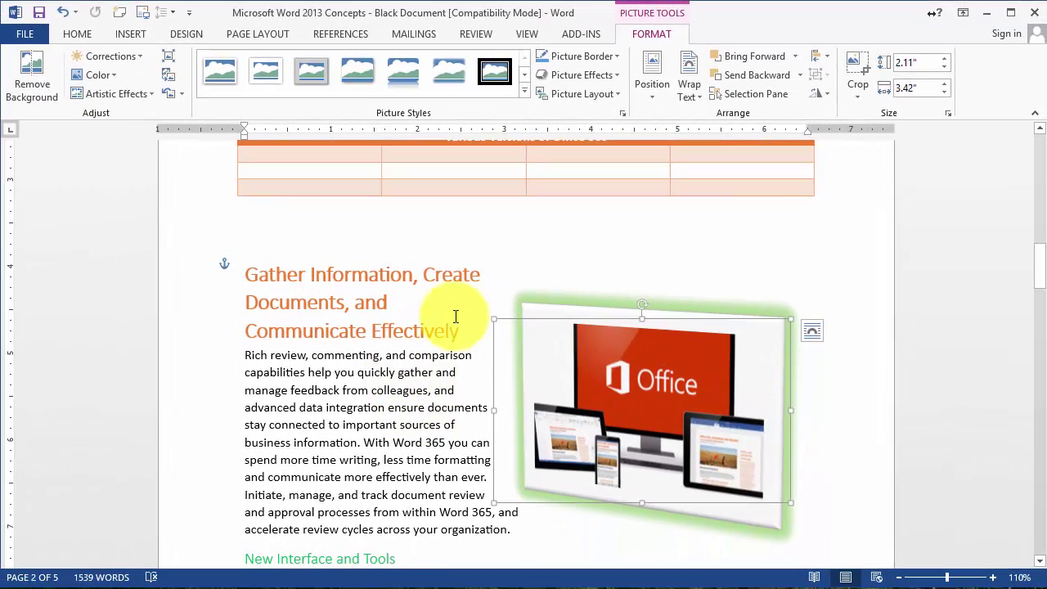
left_click(391, 256)
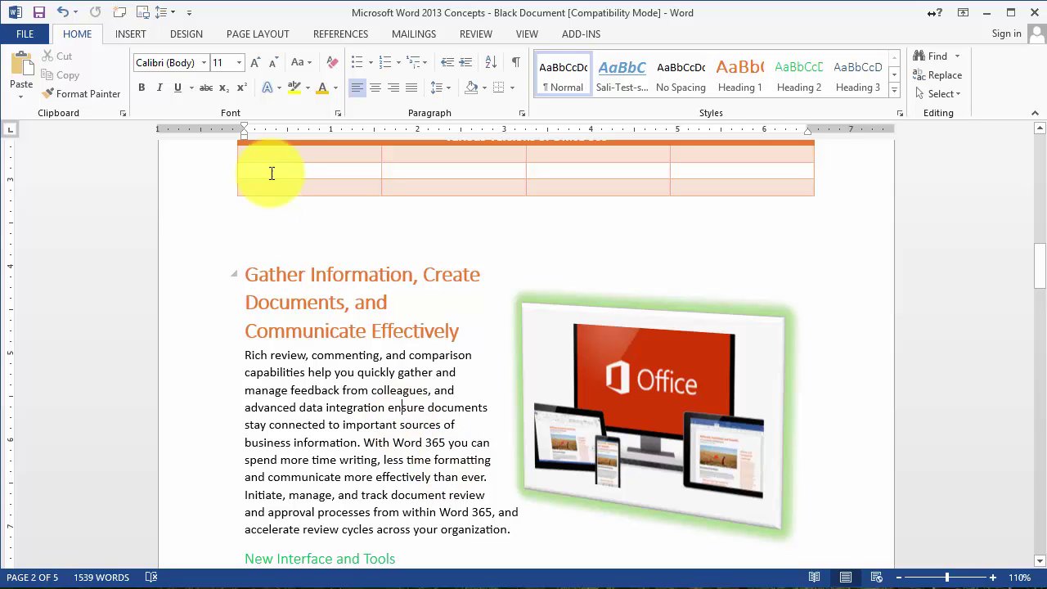
Step: Place the cursor at the start of the 'Together' paragraph under New Interface and Tools
left_click(130, 34)
left_click_drag(312, 460, 342, 477)
scroll(327, 441, "down", 3)
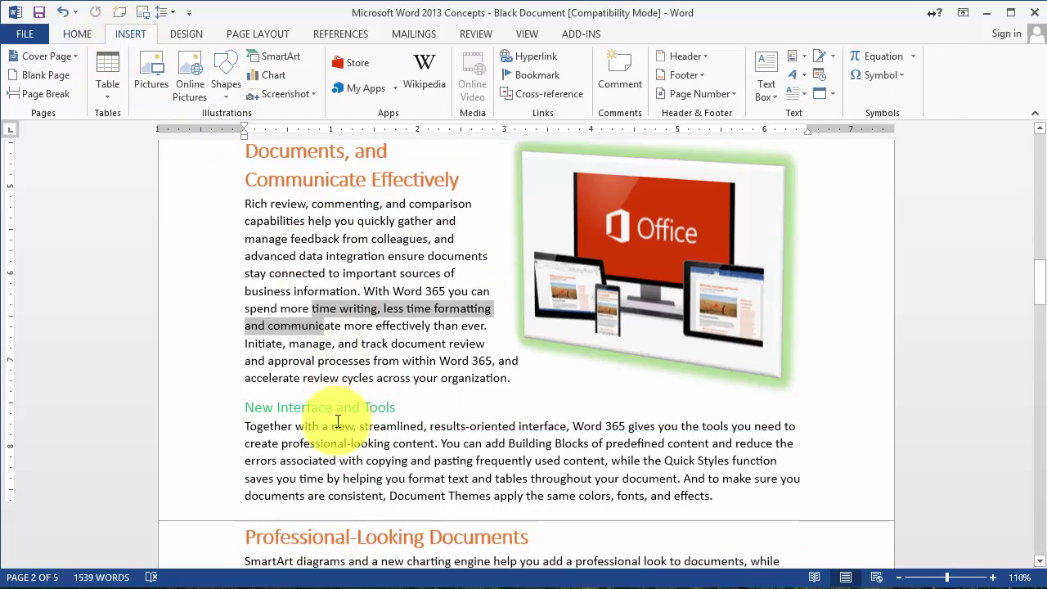
left_click(276, 391)
left_click(259, 411)
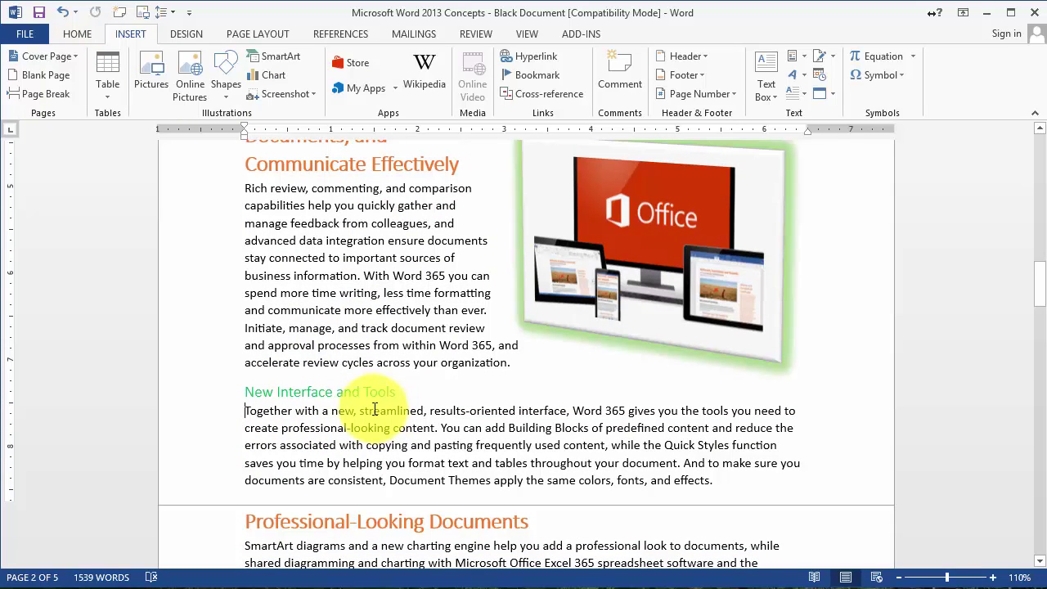
Step: Search Office.com clip art for 'office 365' and 'office', then return to the image sources
left_click(190, 69)
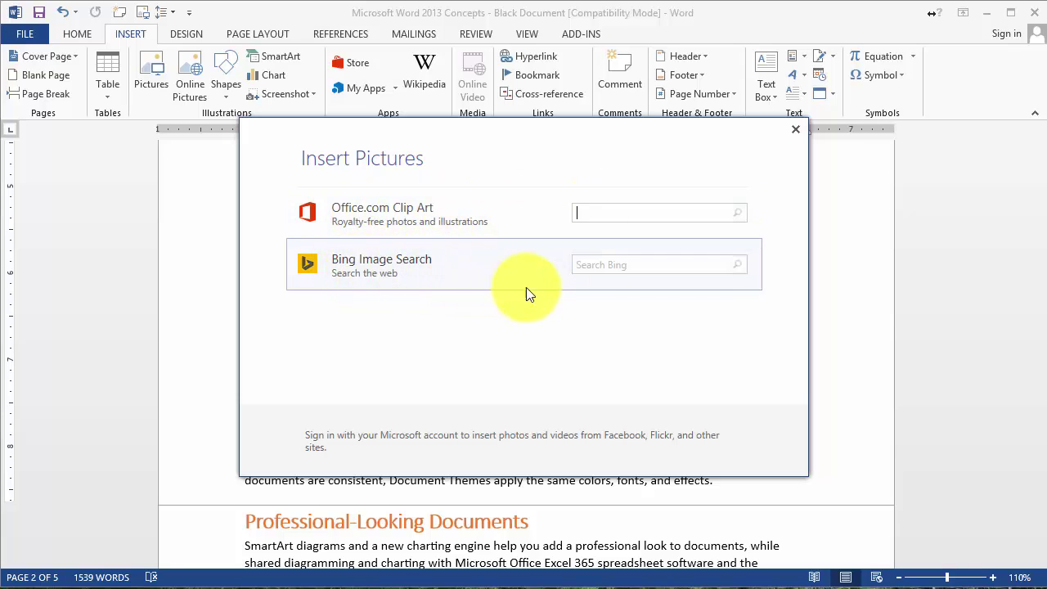
left_click(628, 267)
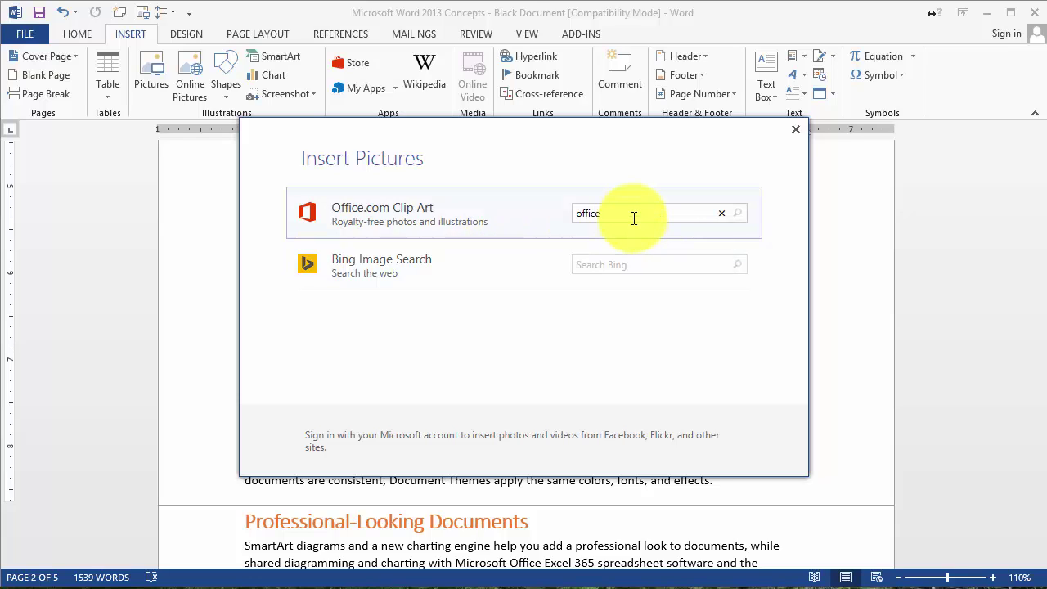
key("Return")
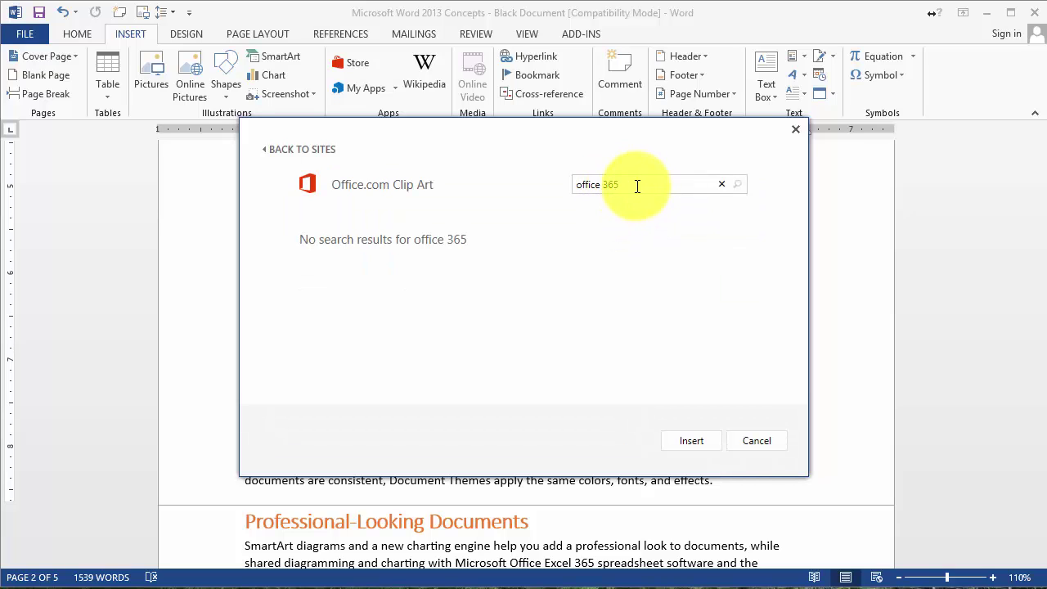
key("BackSpace")
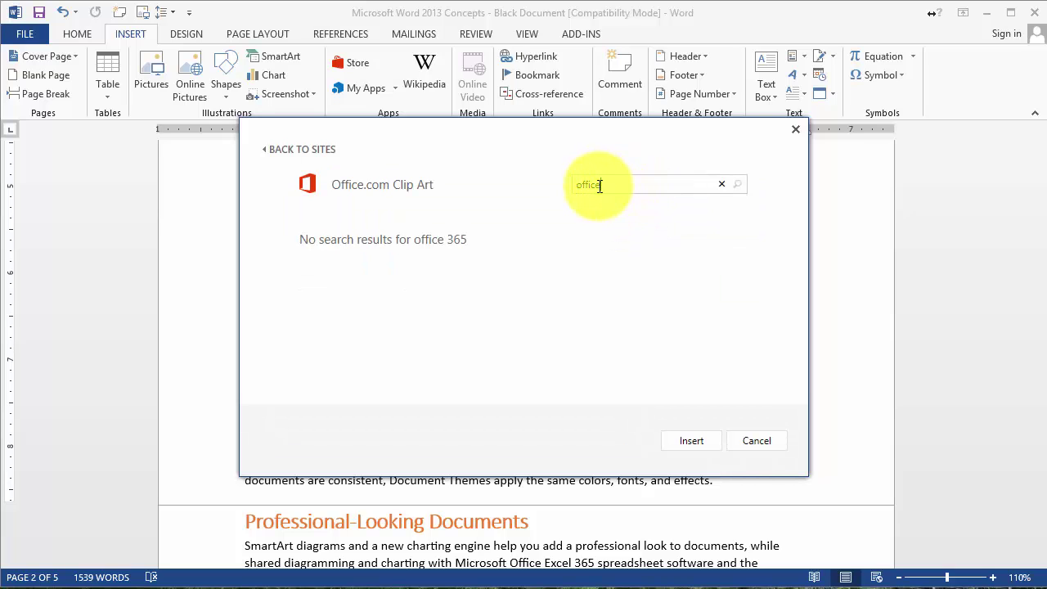
key("Return")
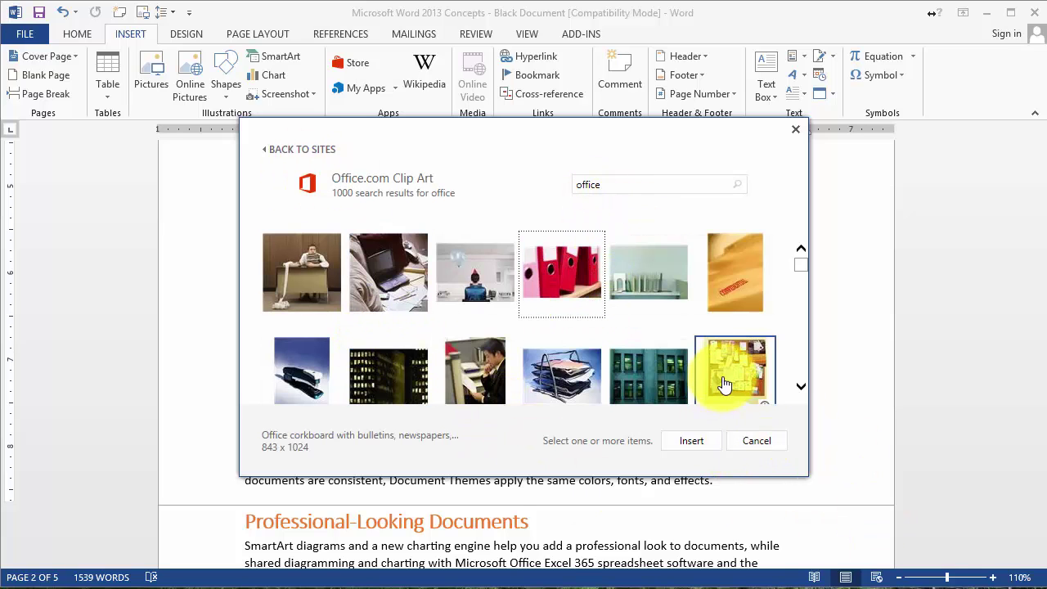
left_click(264, 155)
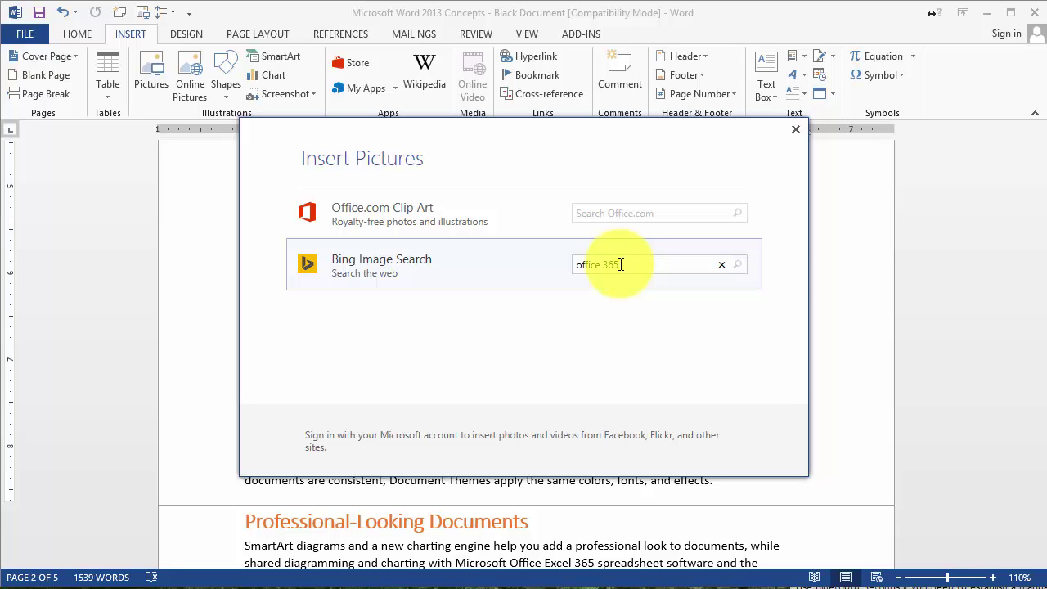
Step: Run the Bing search for 'office 365' and insert the Office app-tiles logo
key("Return")
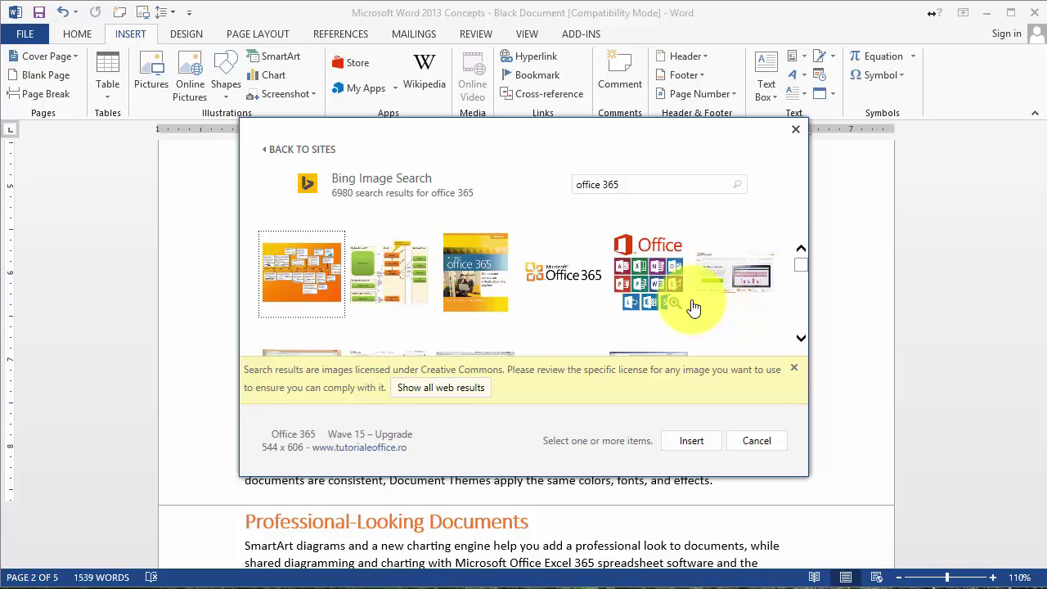
left_click(648, 283)
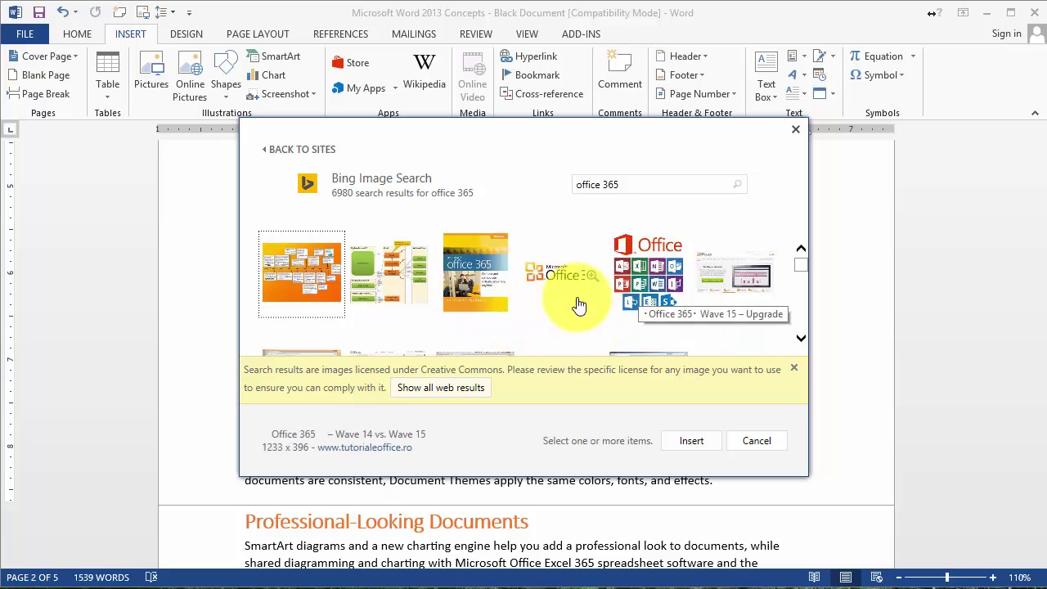
left_click(647, 274)
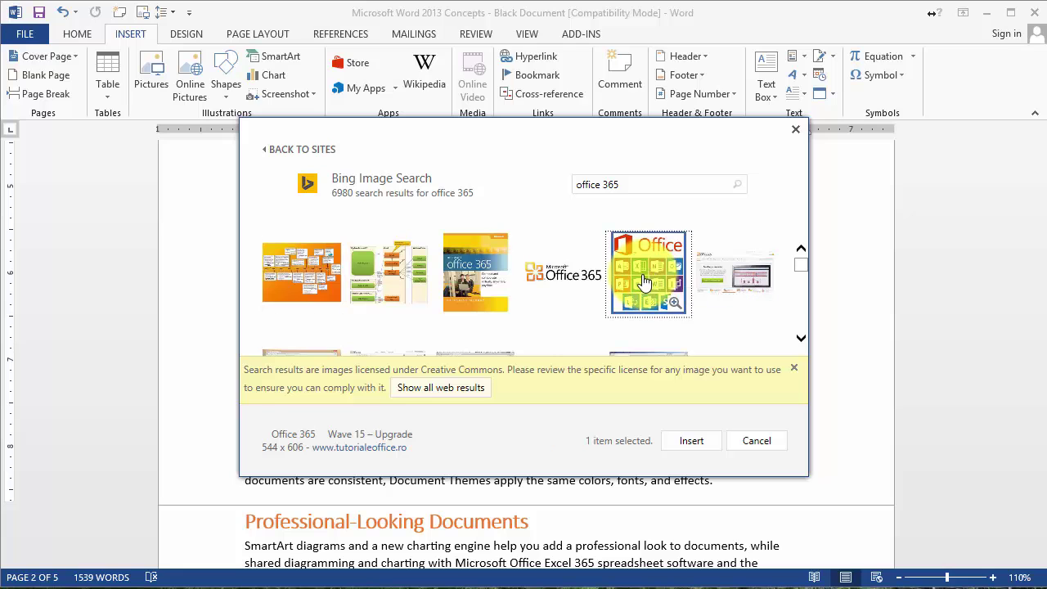
left_click(710, 444)
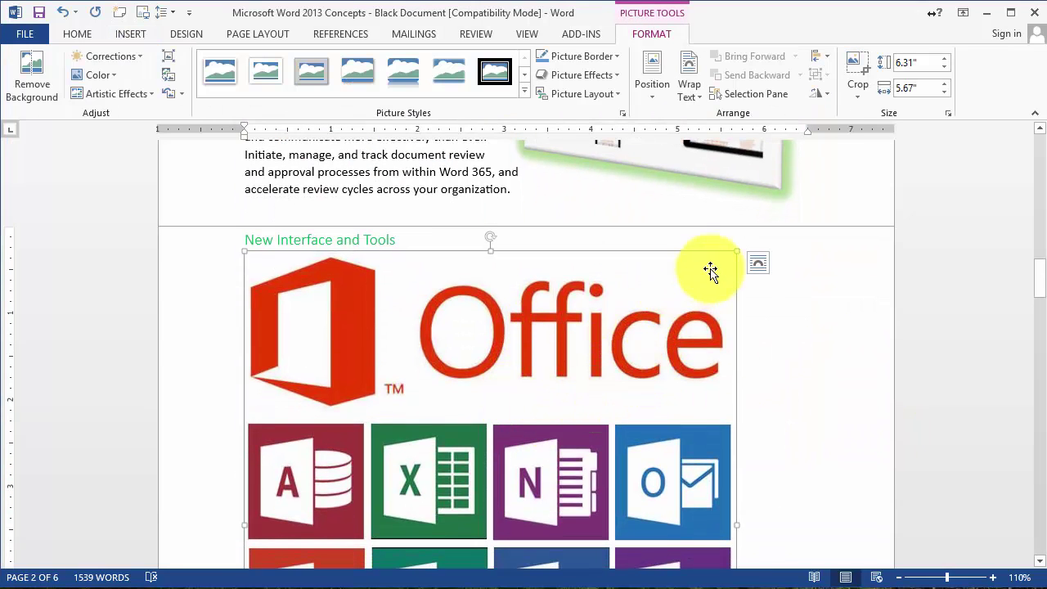
Step: Shrink the inserted Office logo to about 1.5 inches
left_click_drag(735, 251, 474, 417)
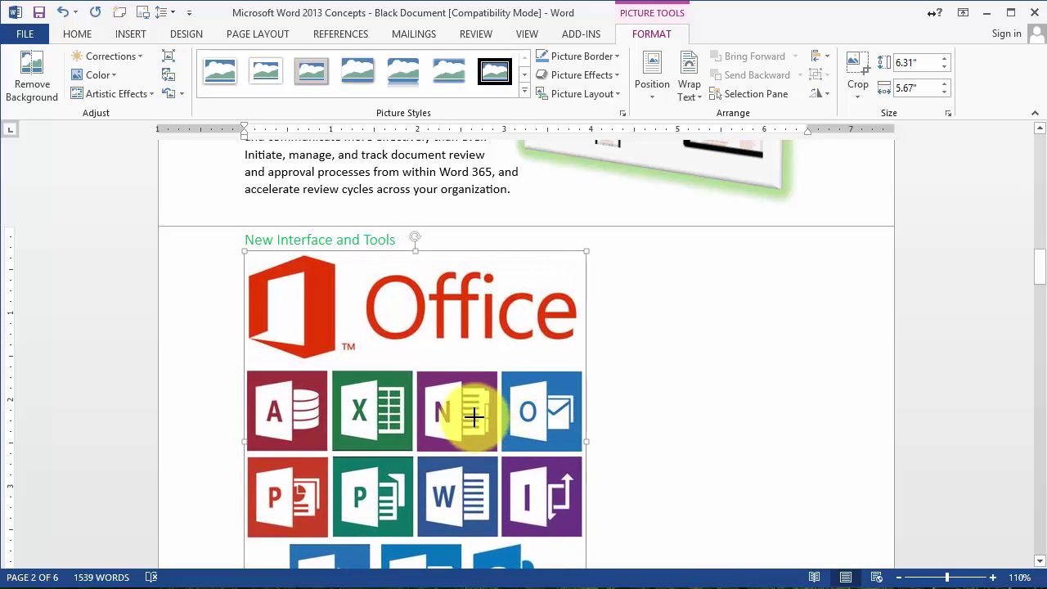
scroll(646, 442, "down", 3)
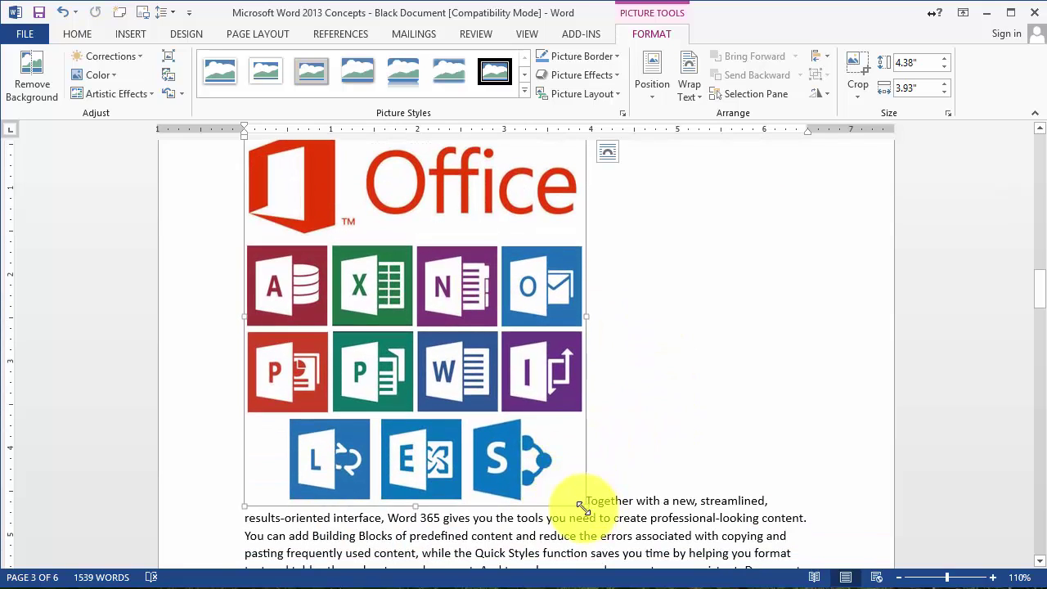
left_click_drag(582, 506, 360, 205)
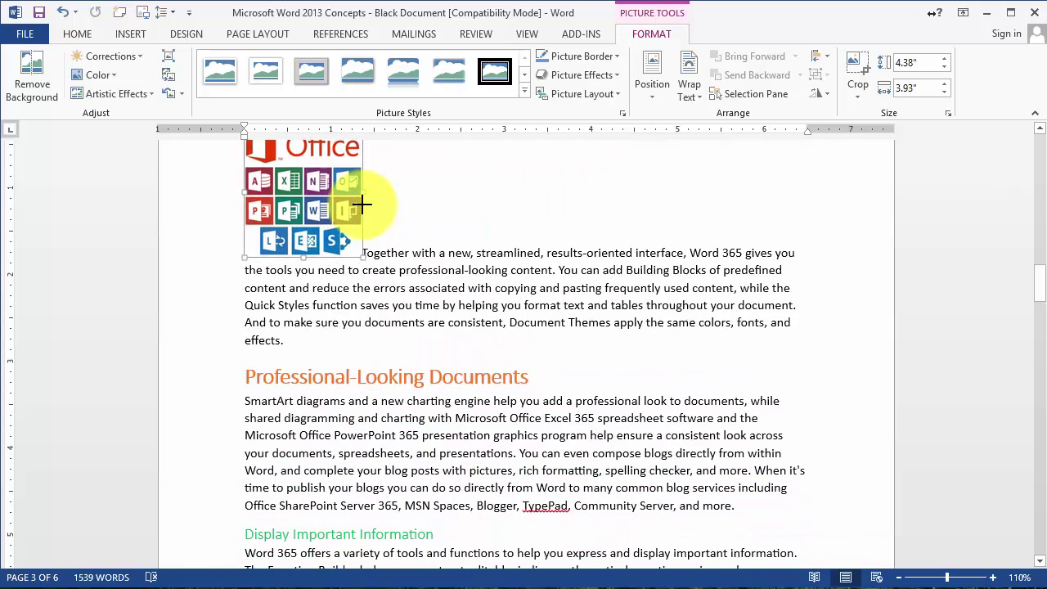
scroll(525, 353, "up", 3)
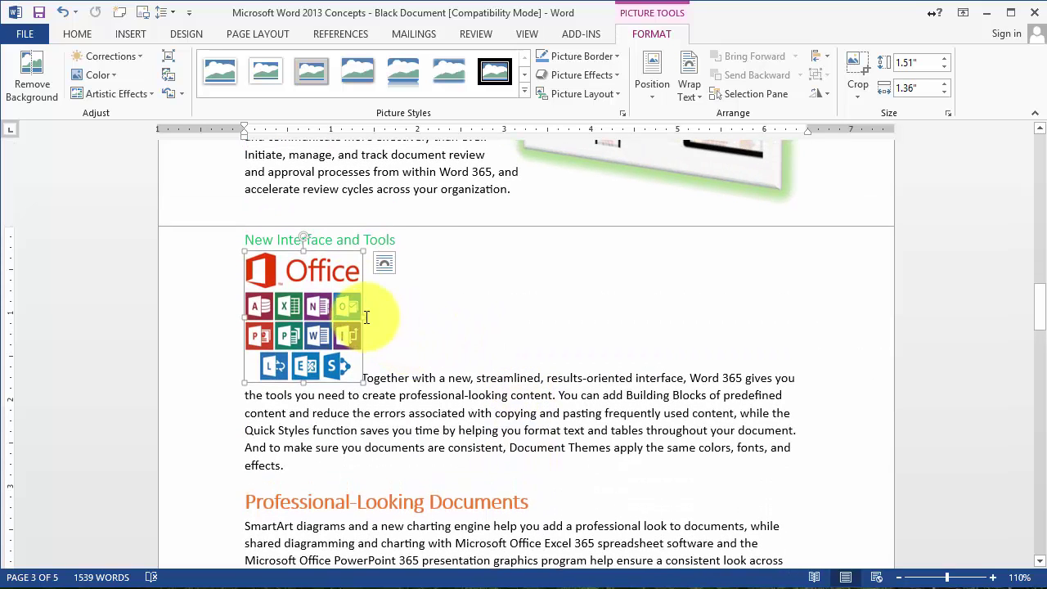
Step: Give the logo Square text wrapping and move it to the top right of the first section
left_click(384, 262)
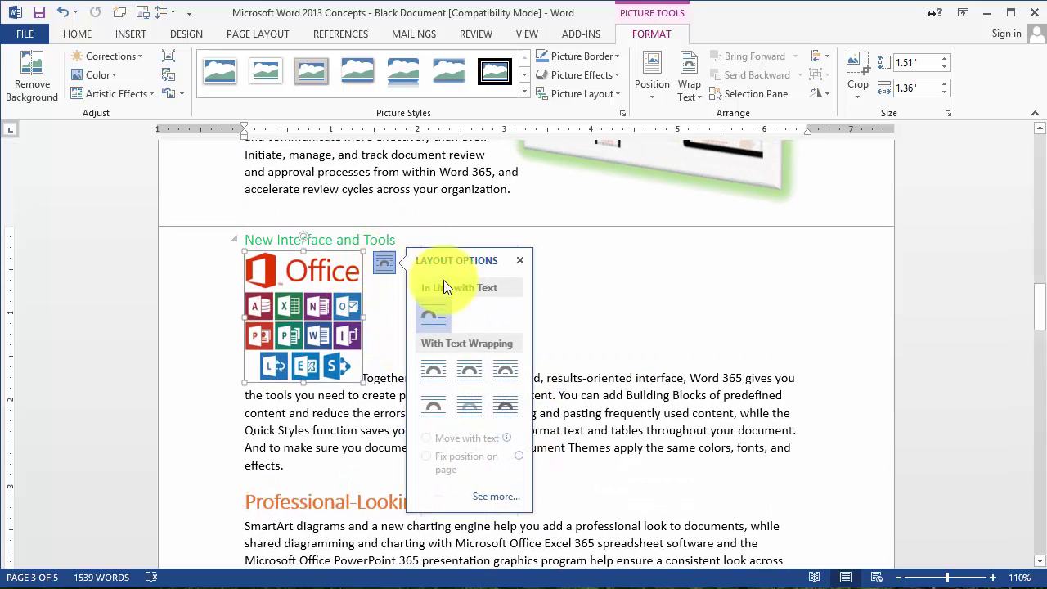
left_click(444, 373)
left_click_drag(315, 534, 795, 288)
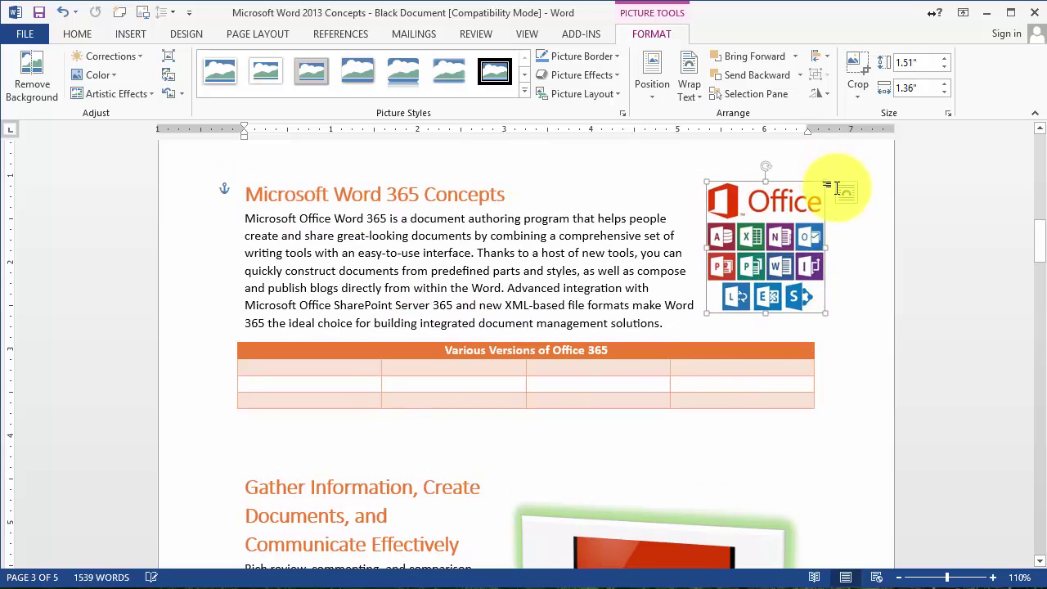
Step: Shrink the Office logo to 1.17 by 1.05 inches, leaving its position unchanged
left_click_drag(821, 180, 798, 237)
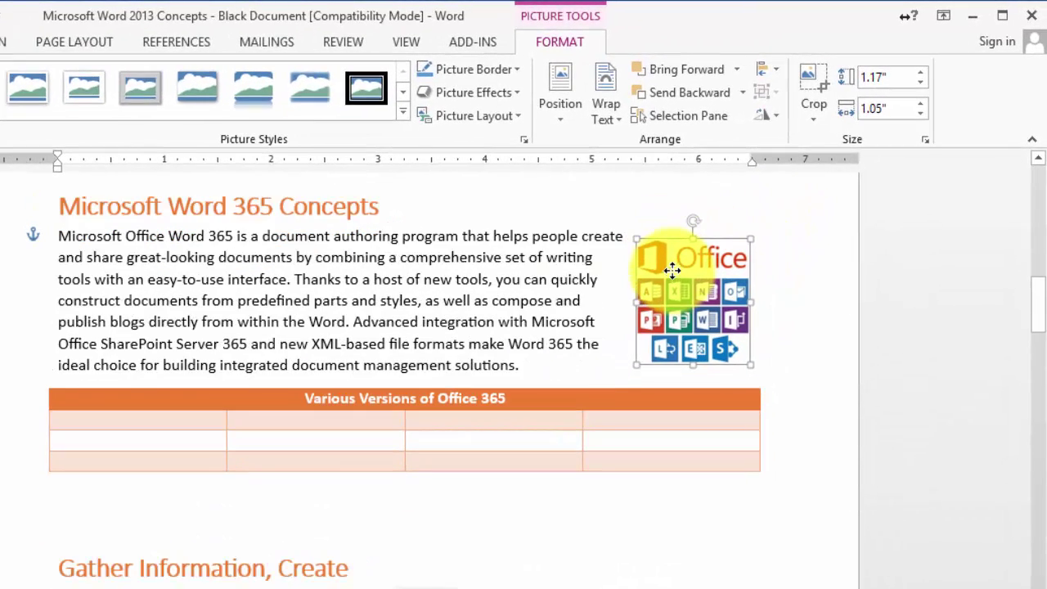
left_click(499, 259)
left_click(663, 271)
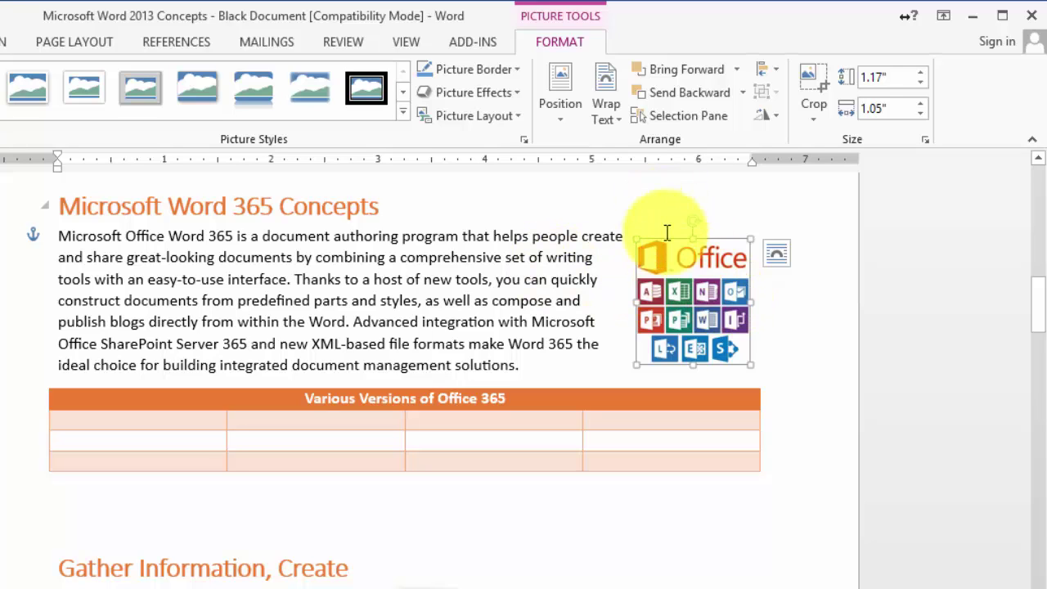
left_click(564, 120)
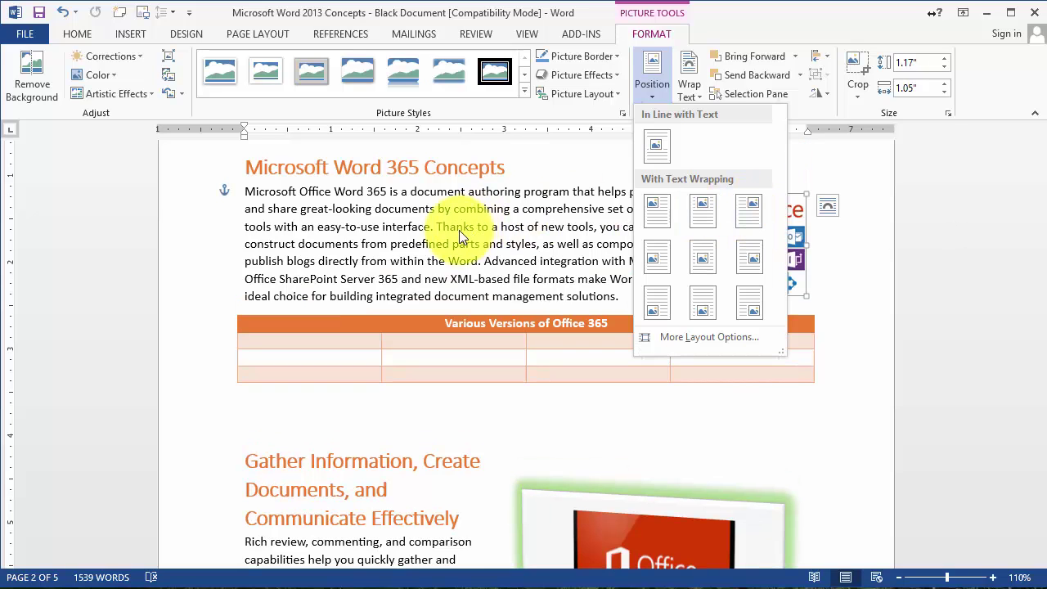
key("Escape")
left_click(464, 231)
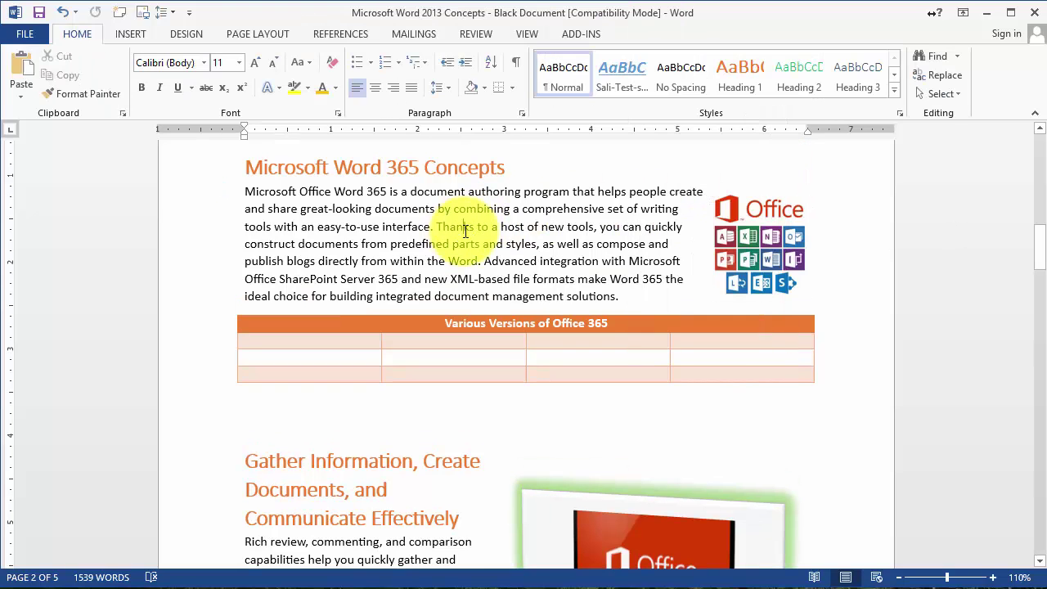
left_click(130, 34)
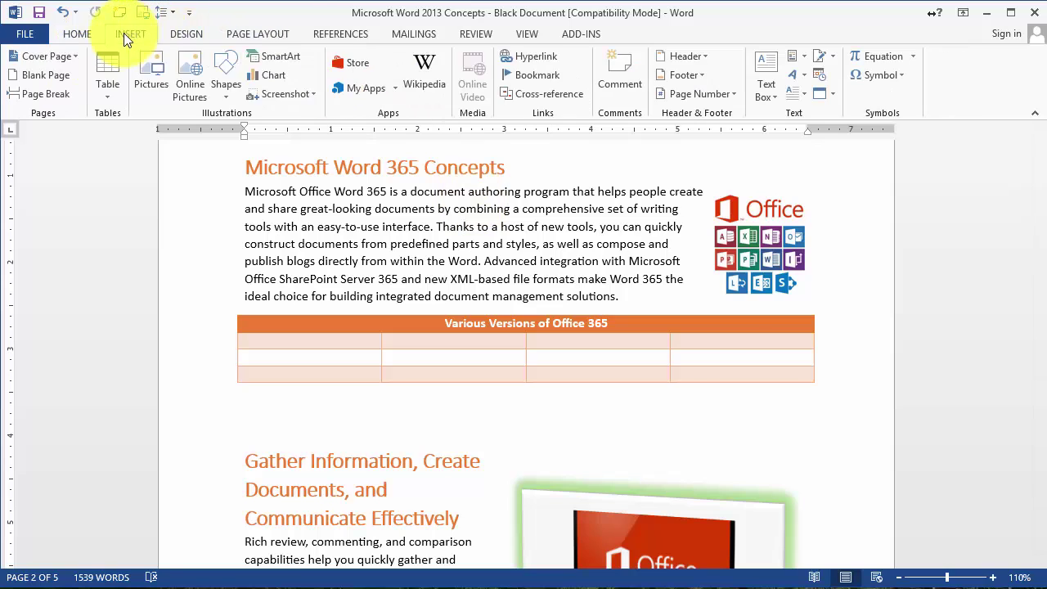